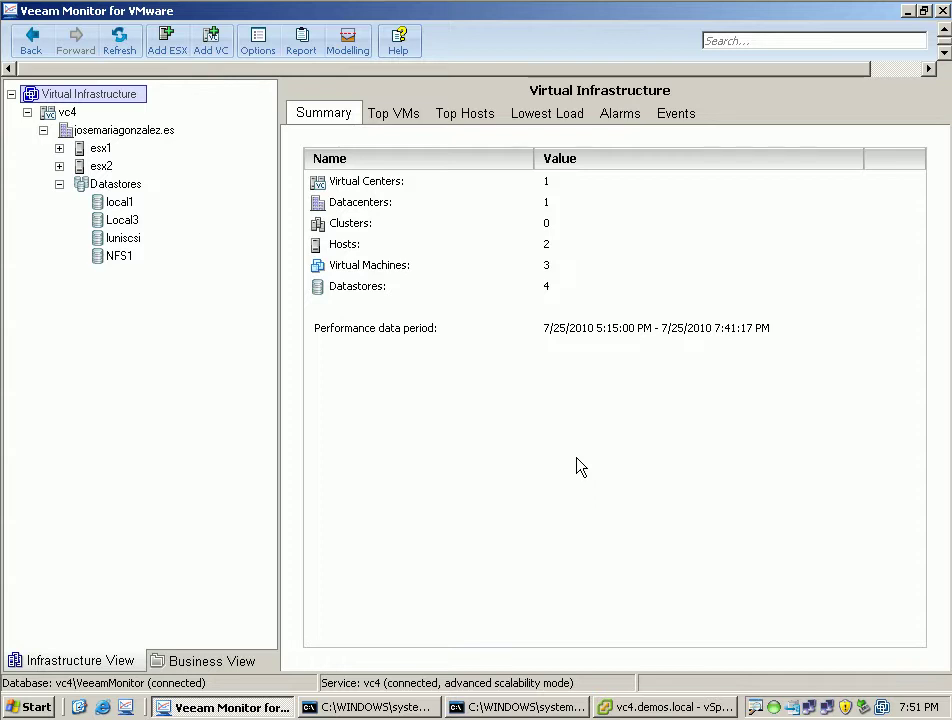
- Add the standalone ESX host esx1 to the Virtual Infrastructure, using username root and the account password, and select the new host
key("Num_Lock")
left_click(100, 148)
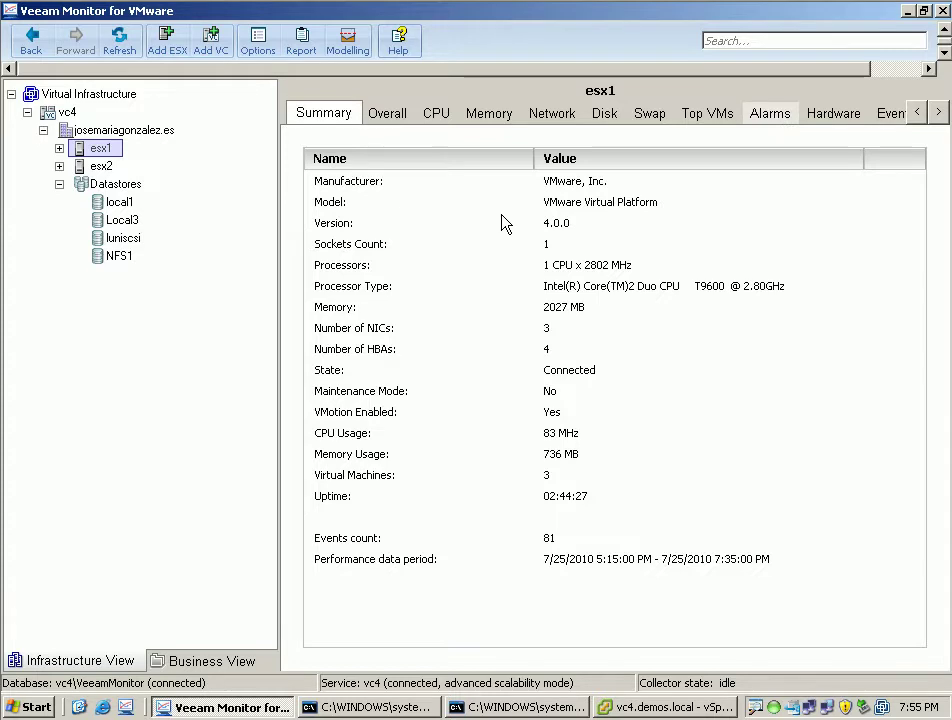
right_click(119, 94)
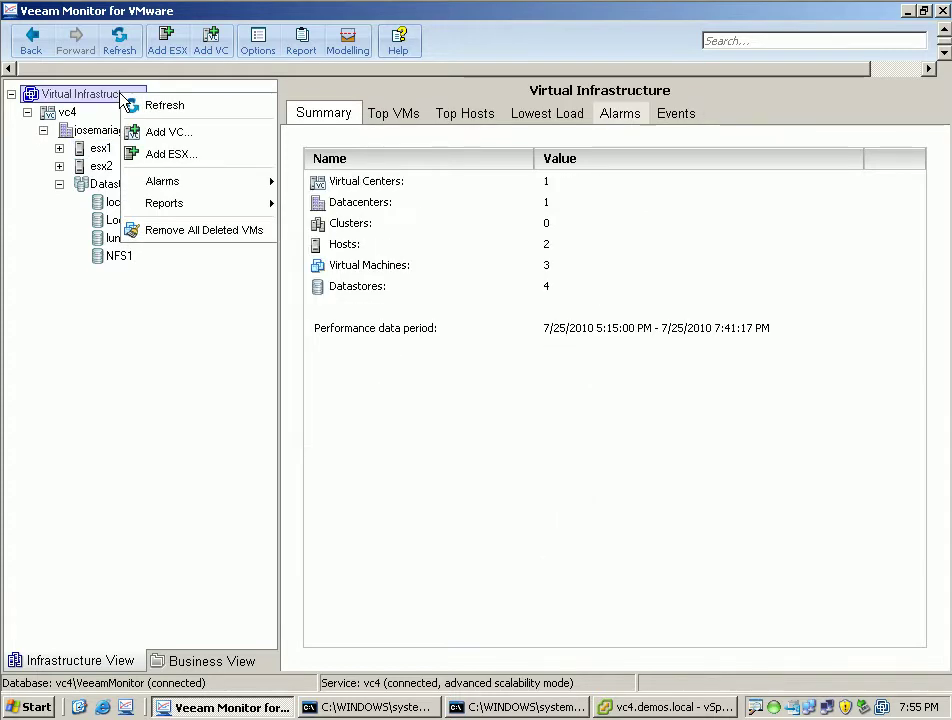
left_click(165, 158)
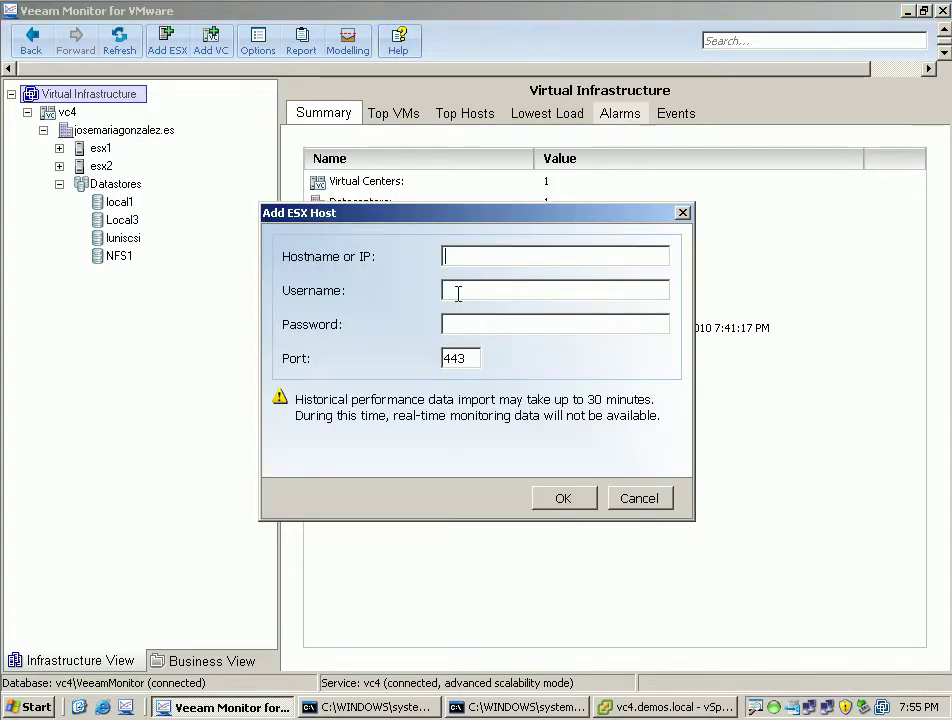
type("esx1")
key("Tab")
type("root")
key("Tab")
type("********")
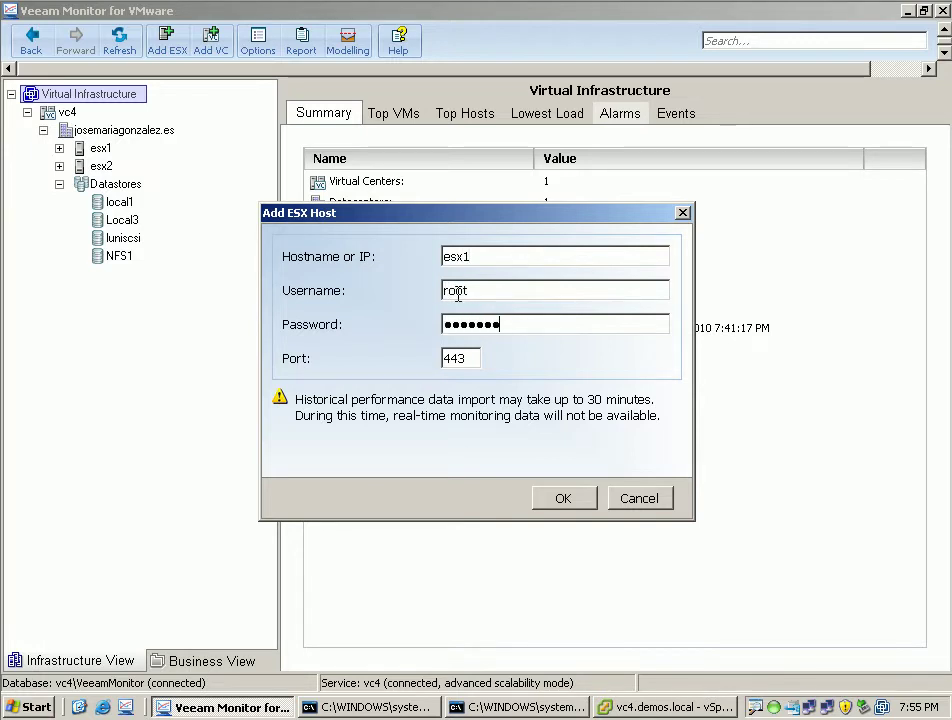
left_click(563, 500)
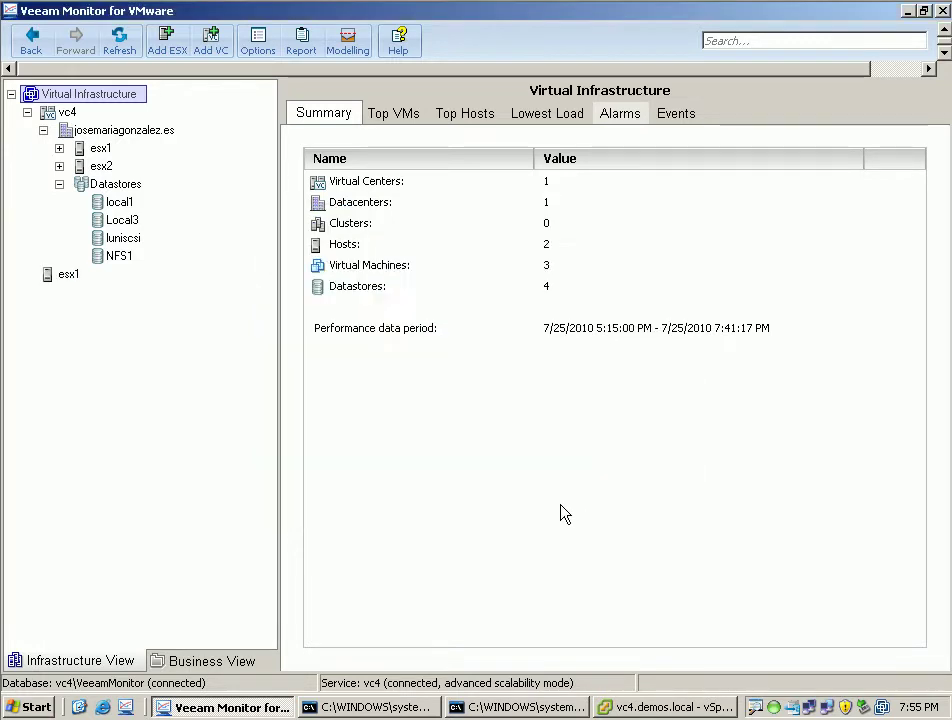
left_click(62, 276)
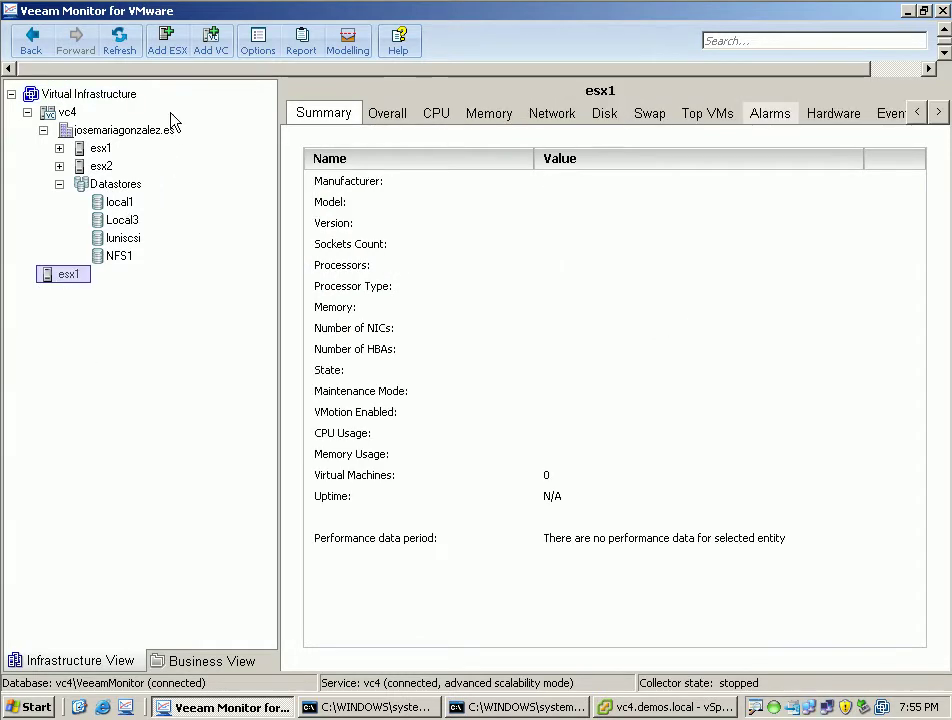
- Add the standalone ESX host esx2 with username root and the account password
left_click(167, 45)
type("esx2")
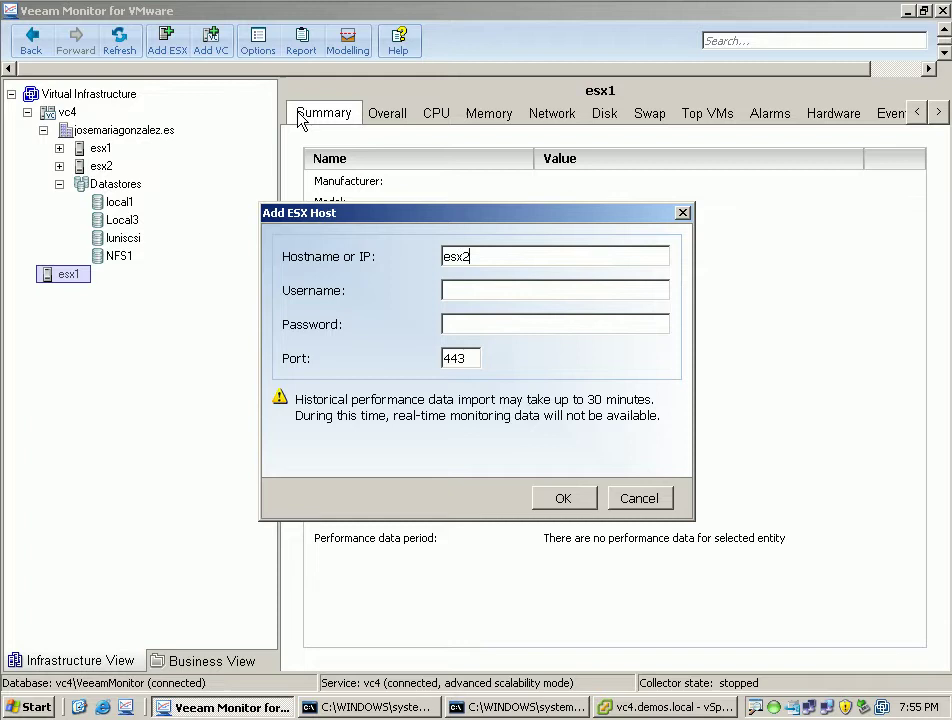
key("Tab")
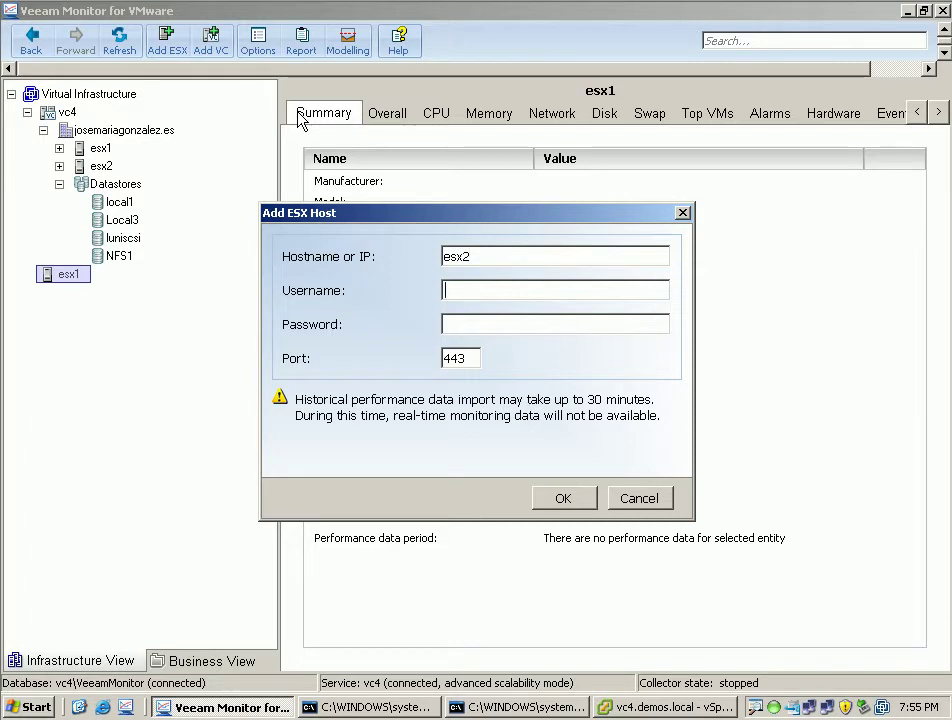
type("root")
key("Tab")
type("*********")
left_click(563, 497)
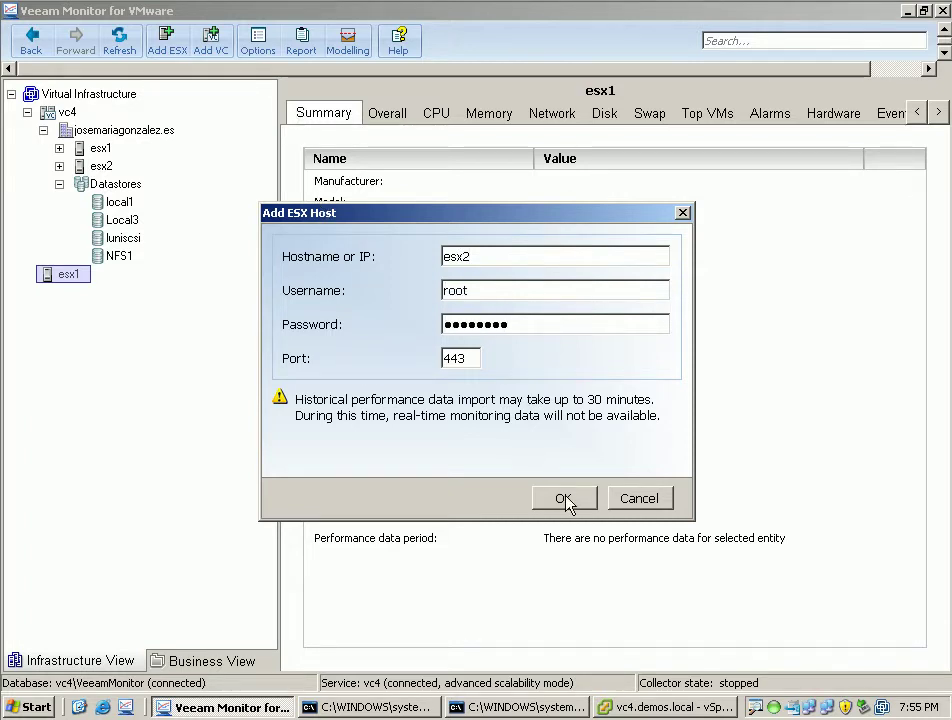
key("Num_Lock")
key("Num_Lock")
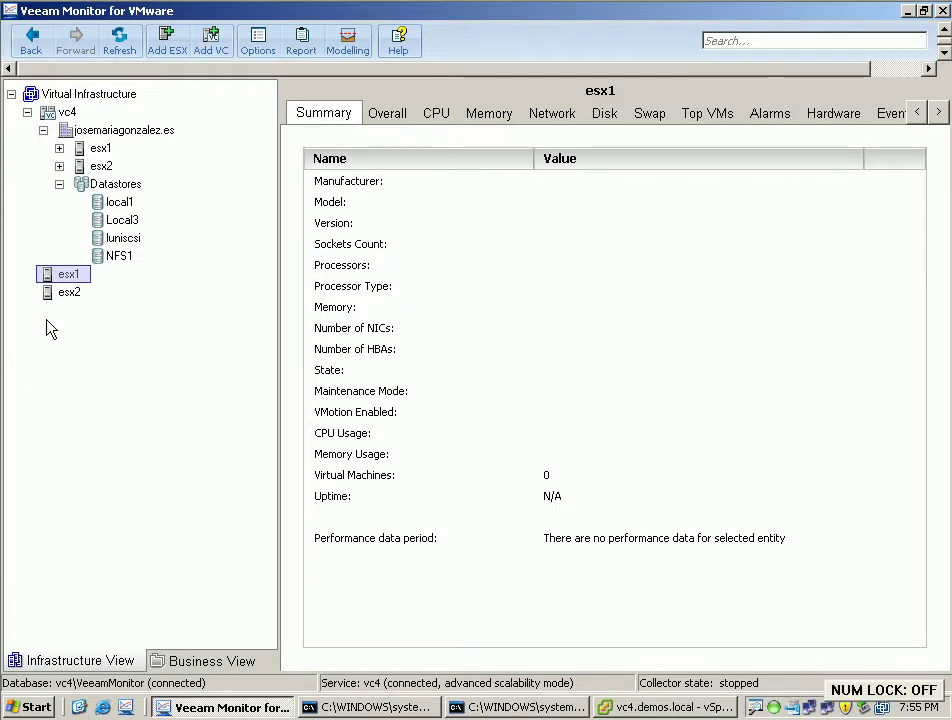
- Check the summaries of the newly added esx2 and esx1 hosts and review esx1's overall usage charts and alarms
left_click(66, 292)
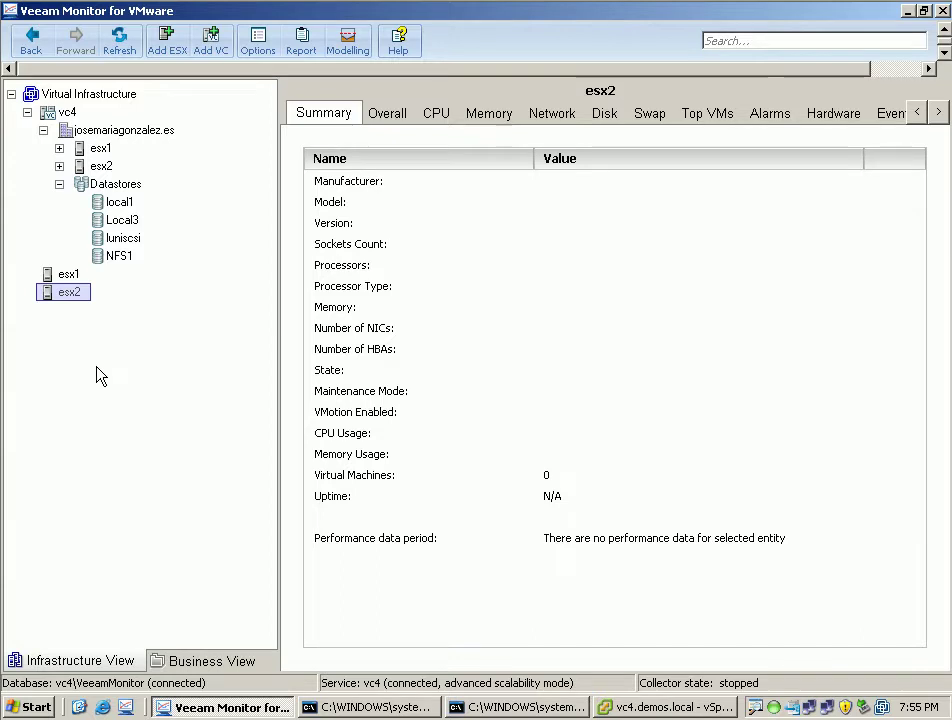
left_click(66, 275)
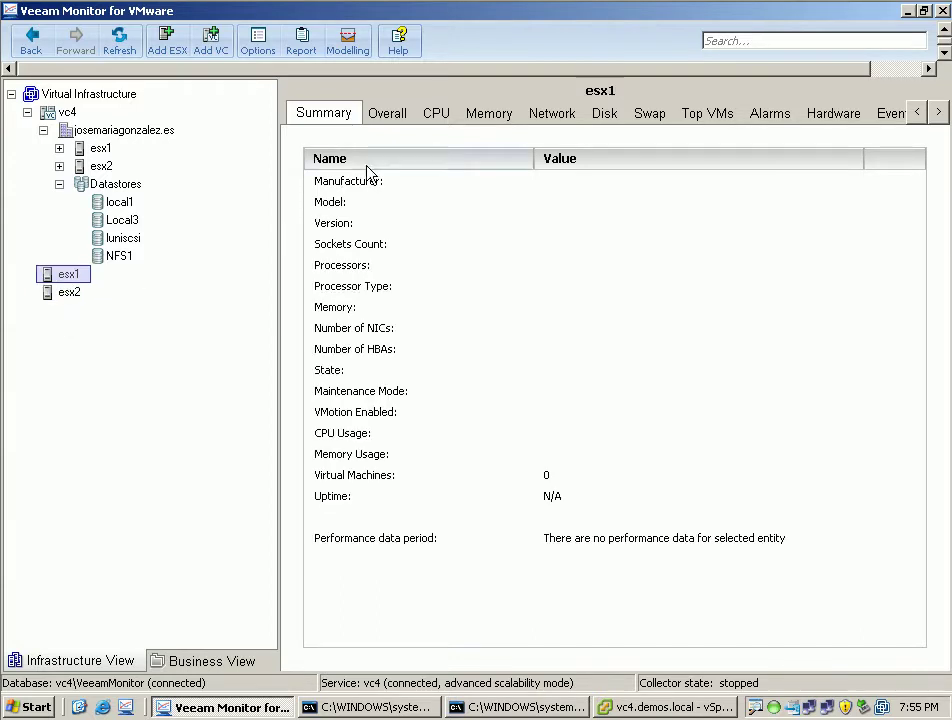
left_click(388, 116)
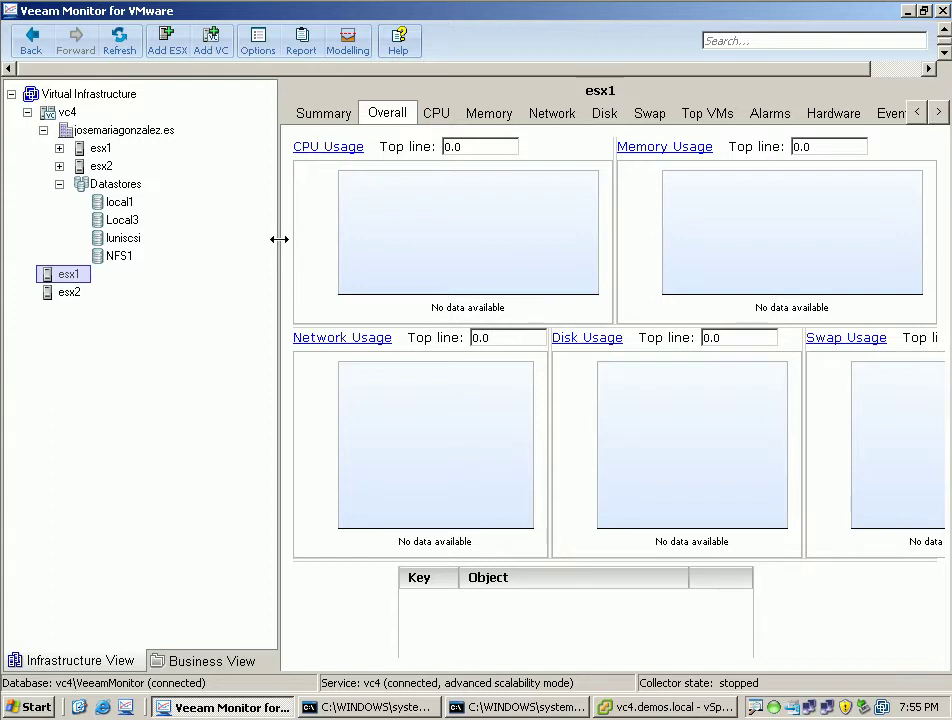
mouse_move(279, 238)
left_mouse_down()
mouse_move(210, 232)
mouse_move(270, 231)
left_mouse_up()
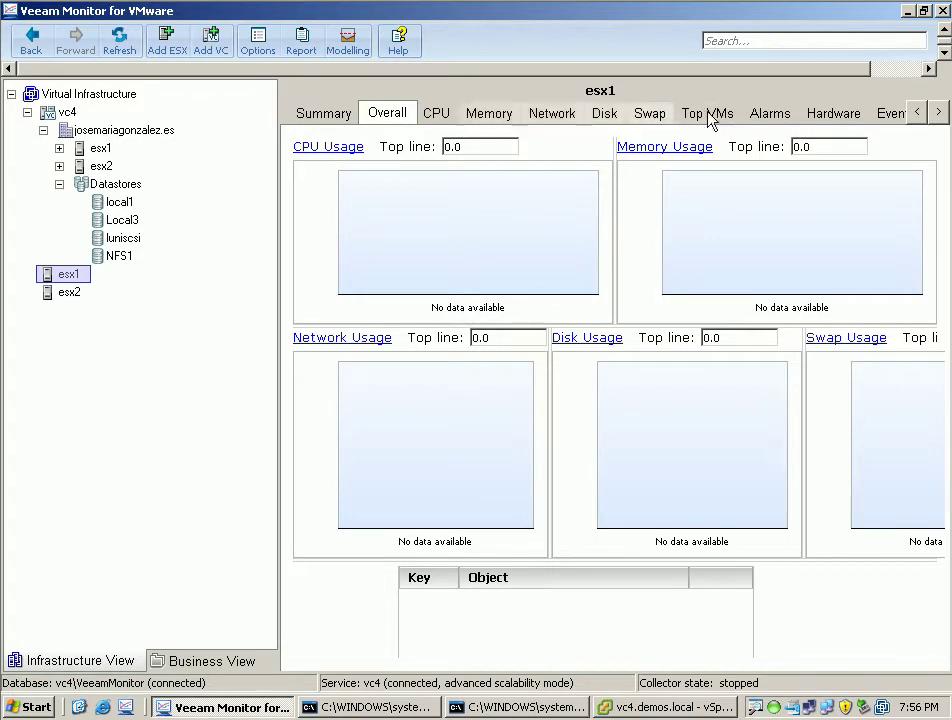
left_click(781, 118)
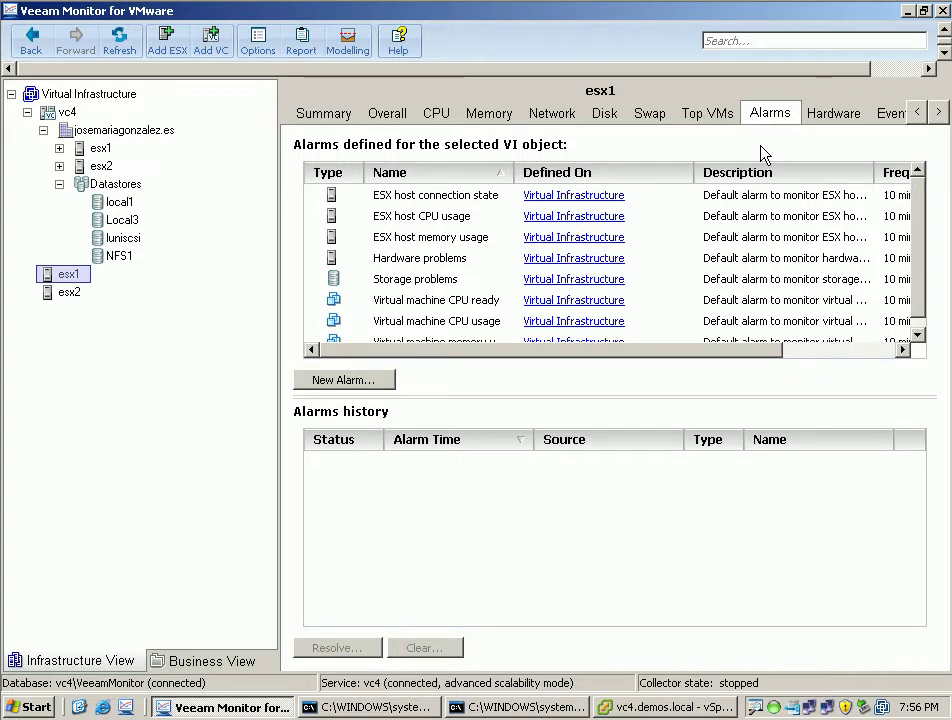
- Open the running processes of esx1 and authenticate as root with the account password
left_click(940, 113)
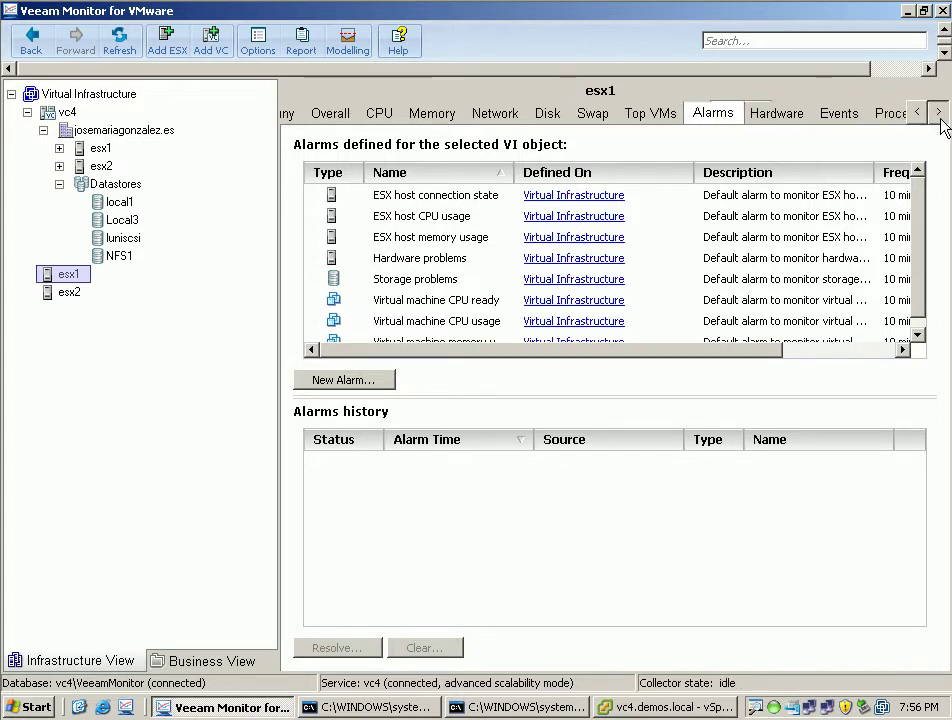
left_click(940, 113)
left_click(940, 113)
left_click(813, 115)
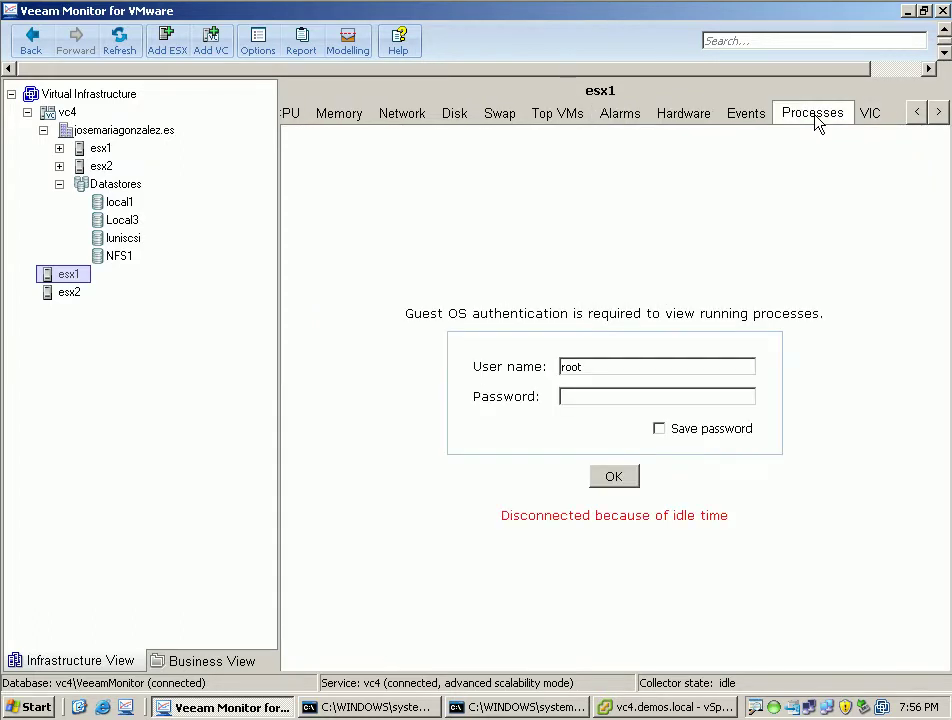
left_click(659, 397)
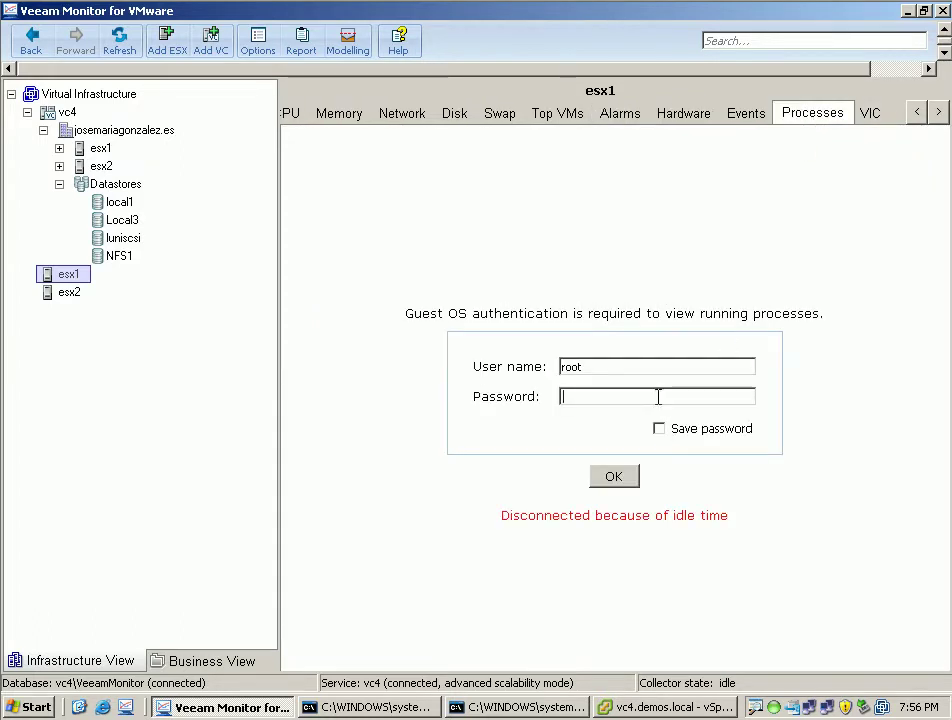
type("••••••••")
key("Return")
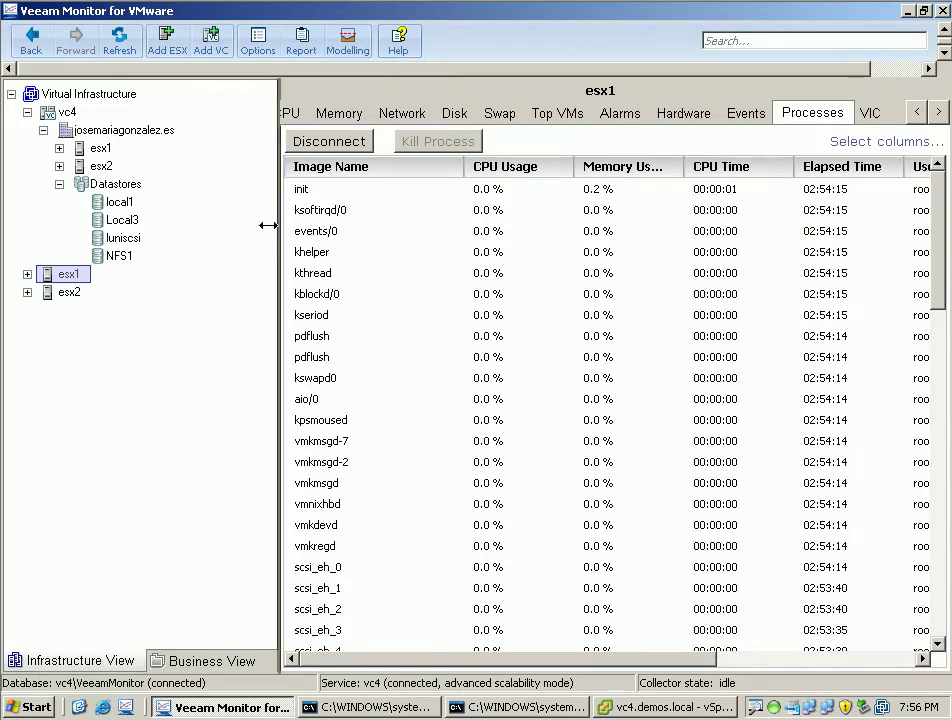
- Select the khelper process and add the Virtual Memory column to esx1's process list
left_click_drag(696, 658, 858, 672)
left_click(510, 248)
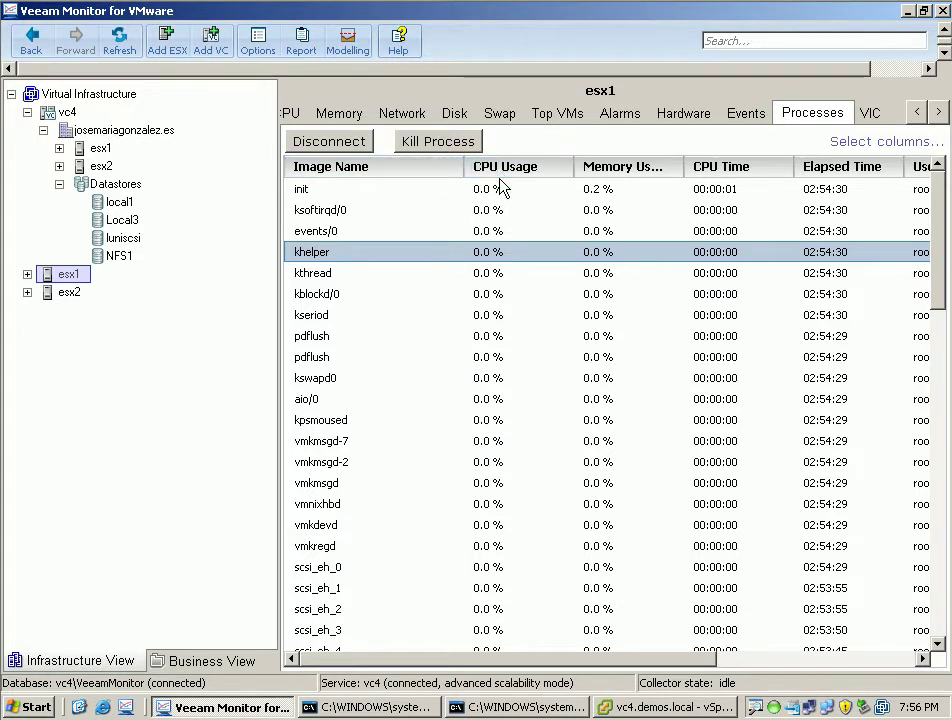
key("Num_Lock")
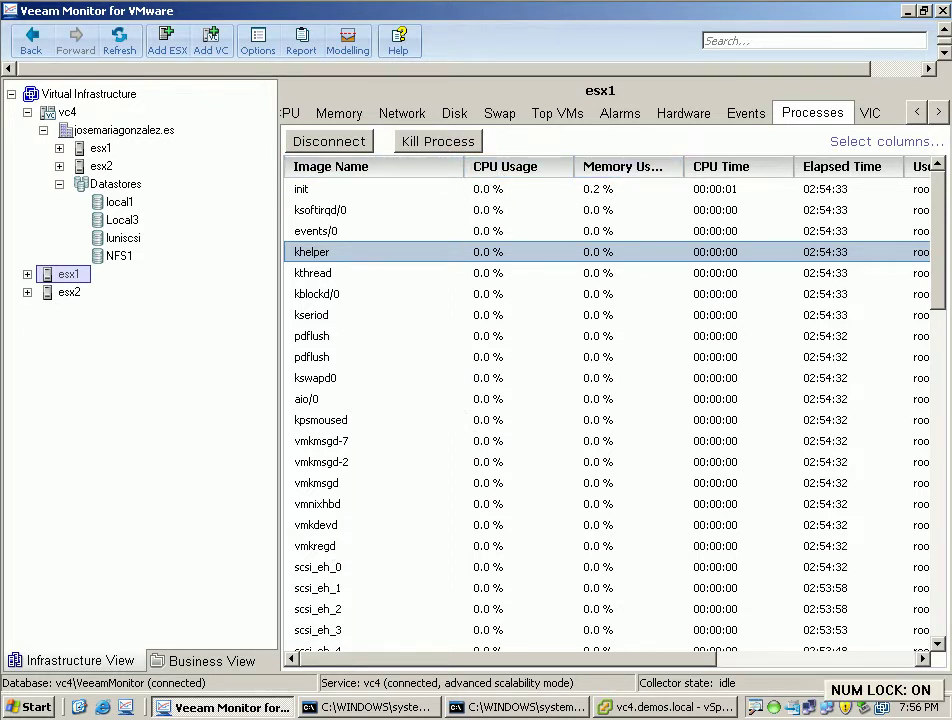
key("Num_Lock")
left_click(893, 145)
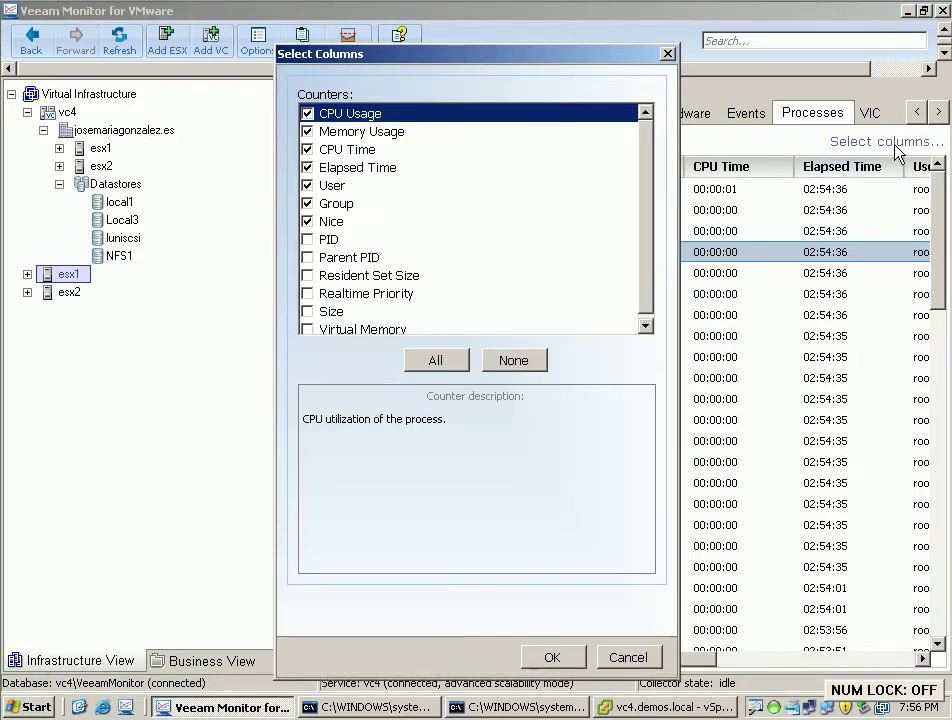
left_click(308, 329)
left_click(552, 657)
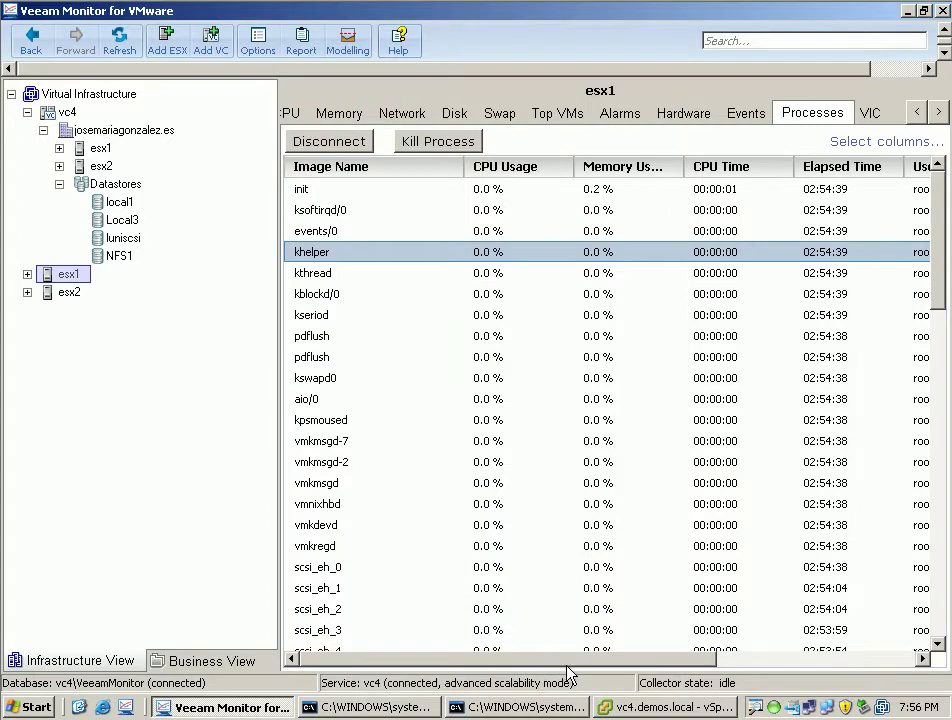
left_click_drag(570, 666, 856, 680)
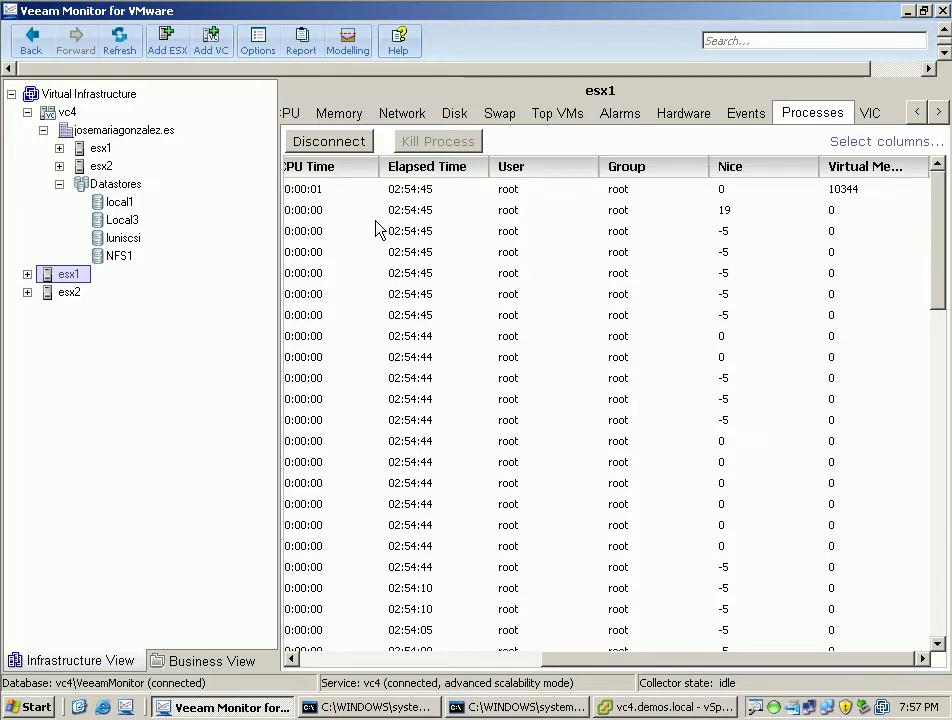
- Review esx1's VIC, Top VMs, Swap, Disk, Network and Memory views
left_click(874, 115)
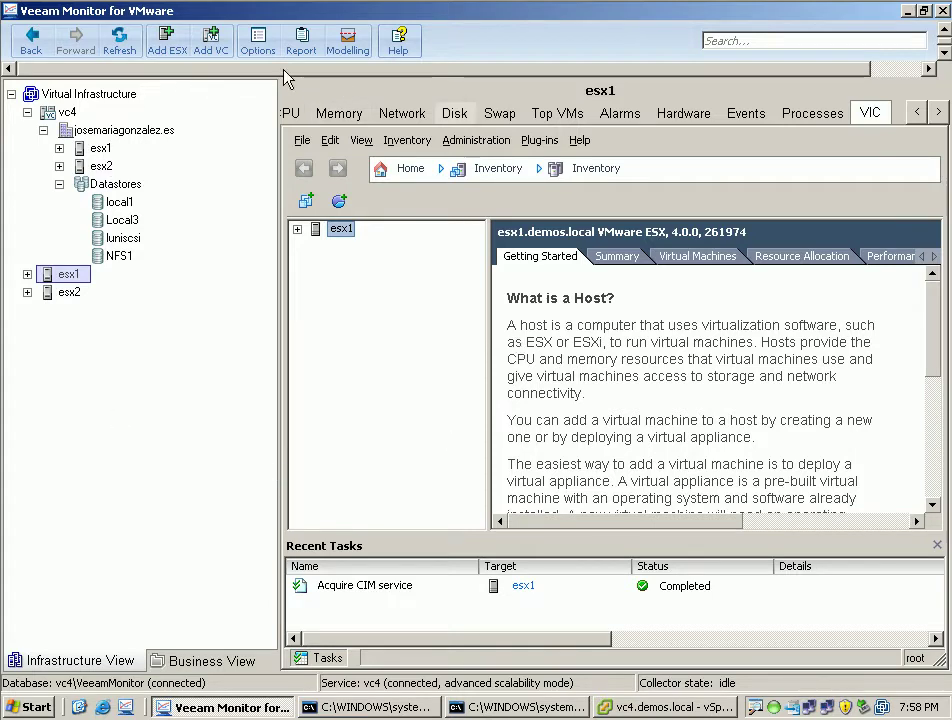
key("Num_Lock")
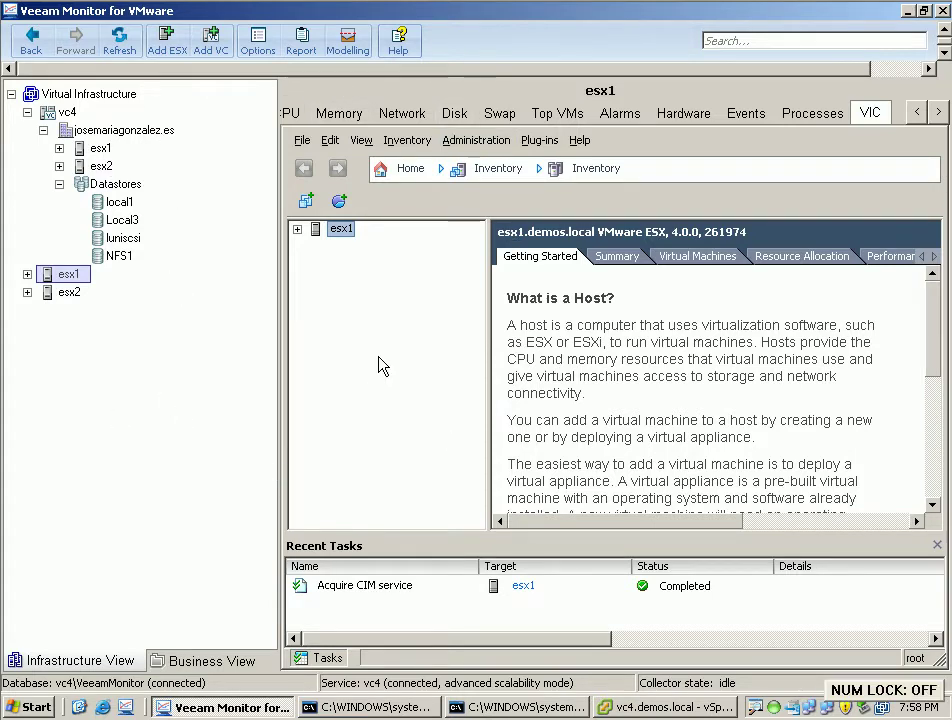
left_click(559, 115)
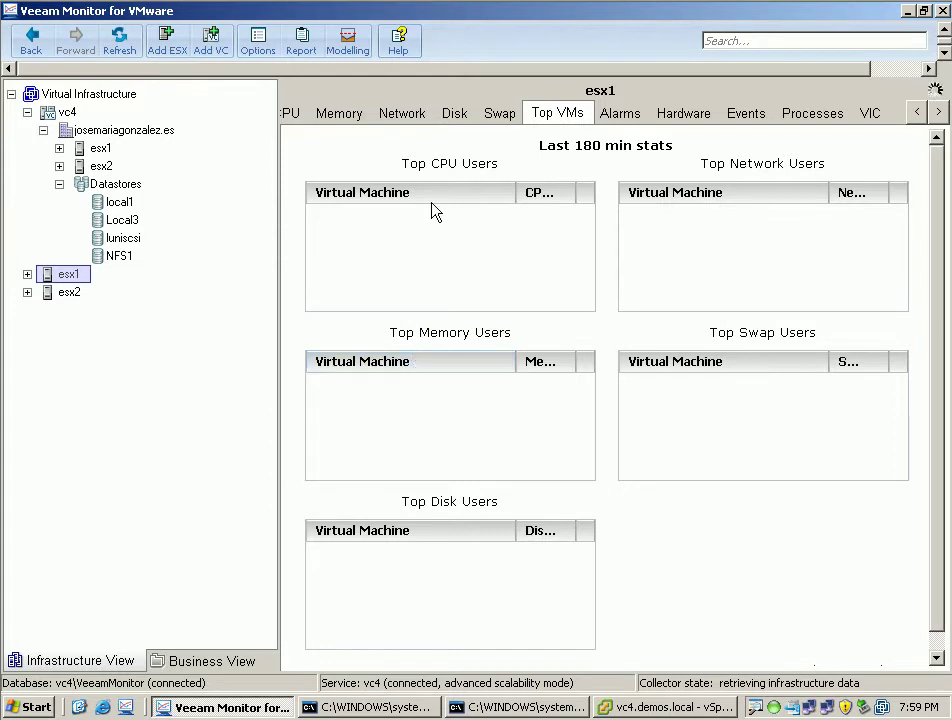
left_click(499, 117)
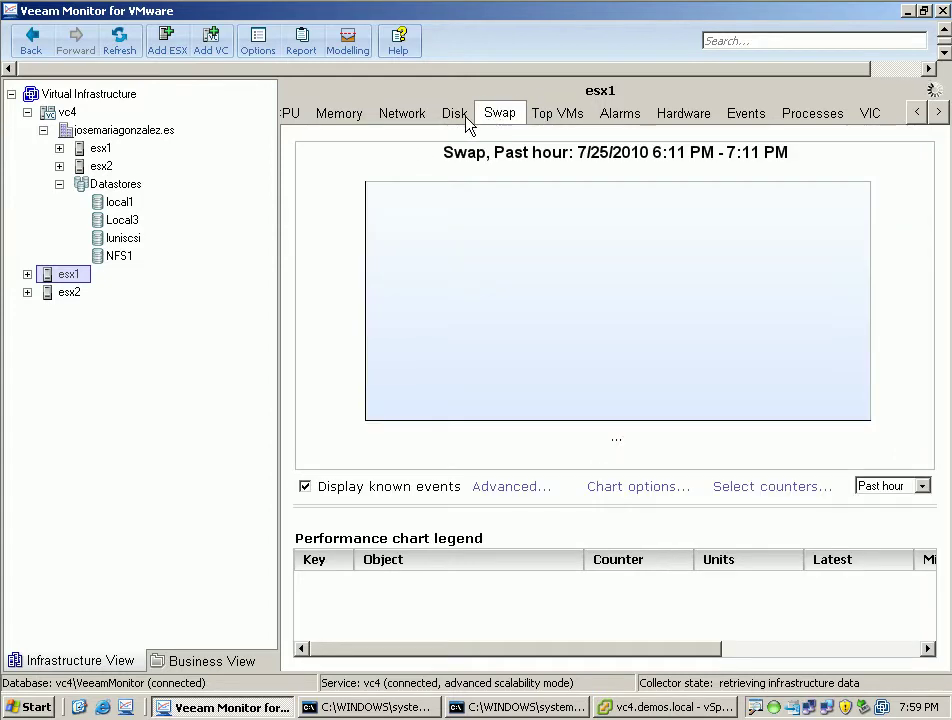
left_click(455, 118)
left_click(408, 118)
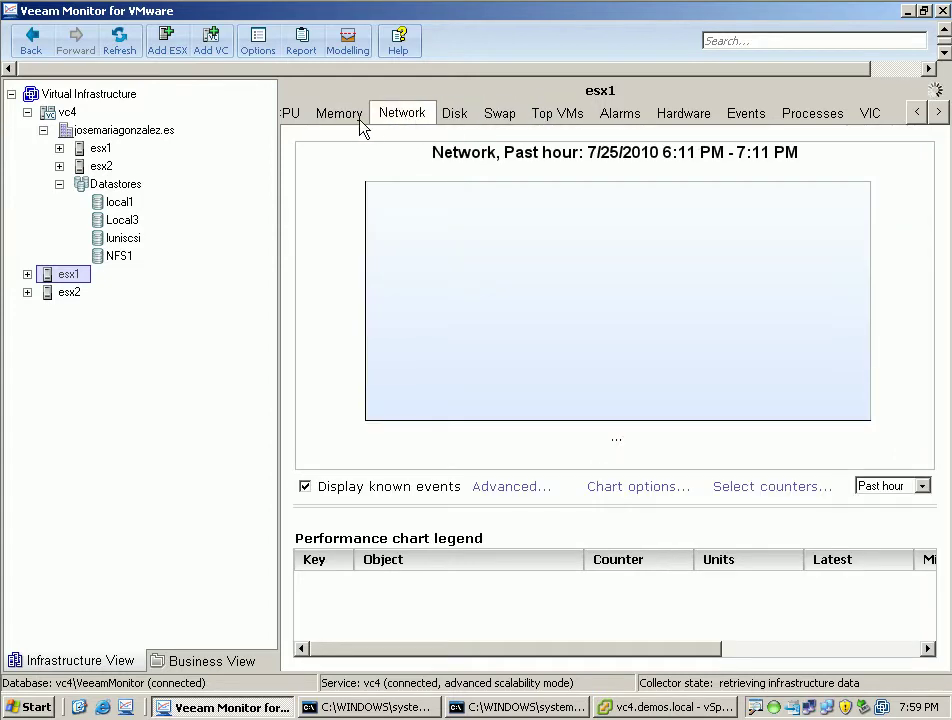
left_click(346, 120)
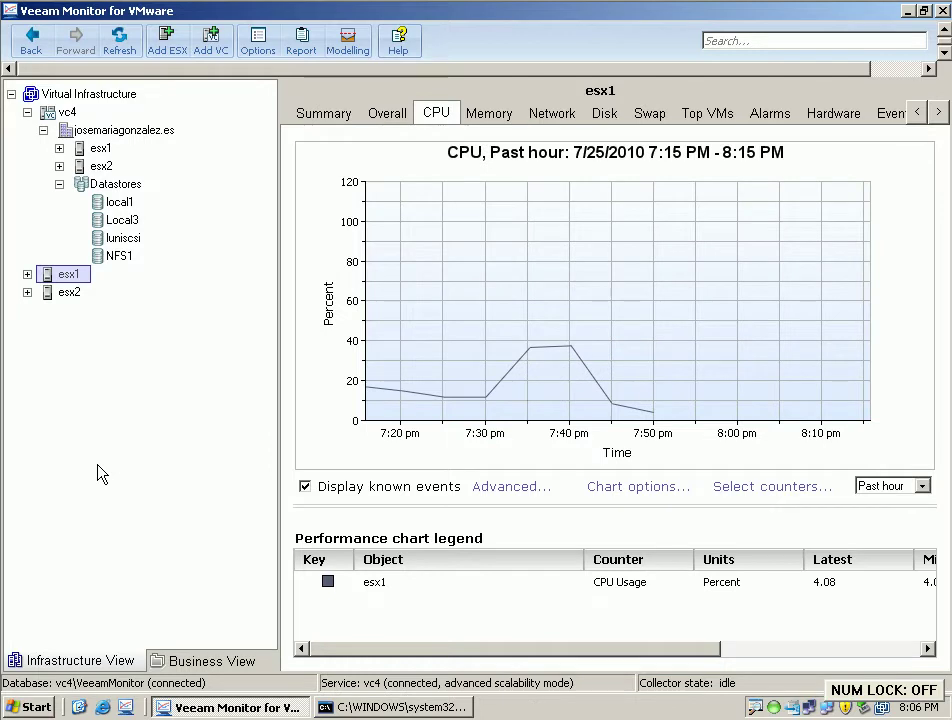
- Expand the standalone esx1 host and open the guest process login for its virtual machine W3k
left_click(27, 275)
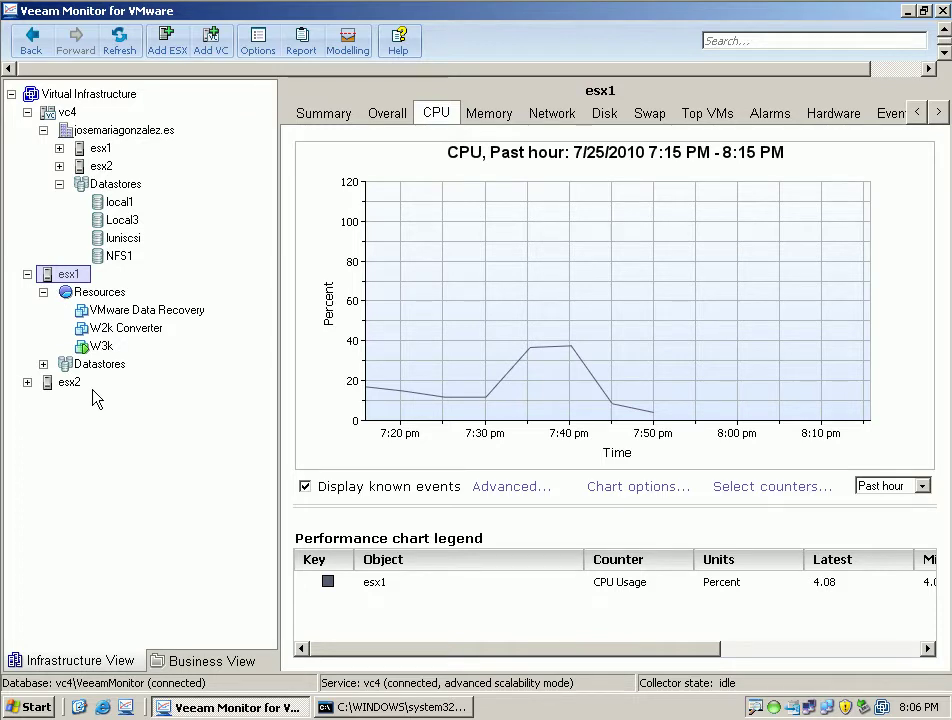
left_click(94, 348)
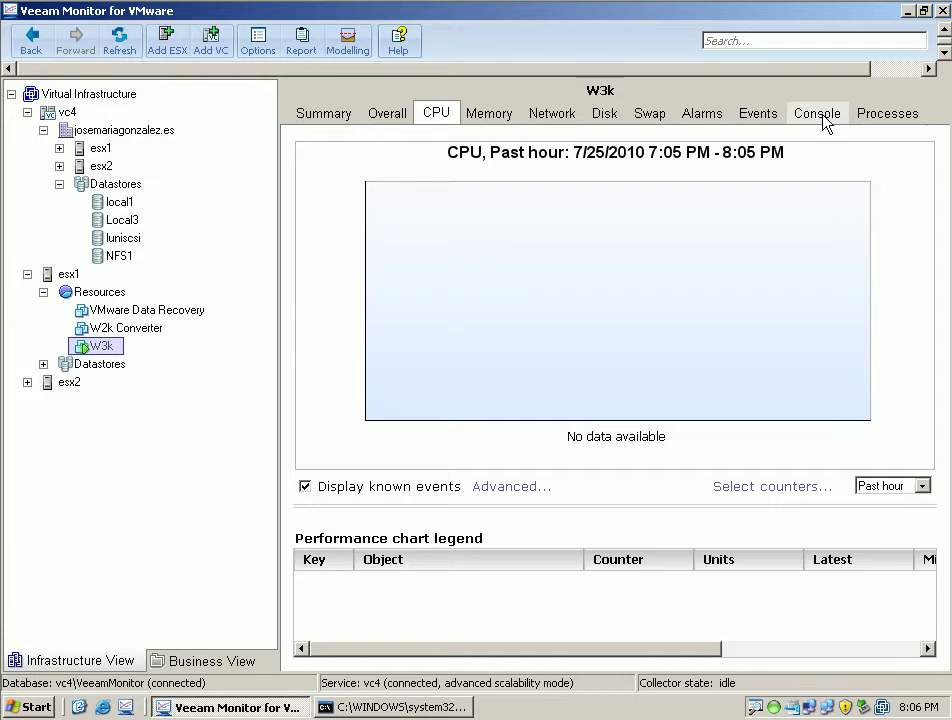
left_click(886, 124)
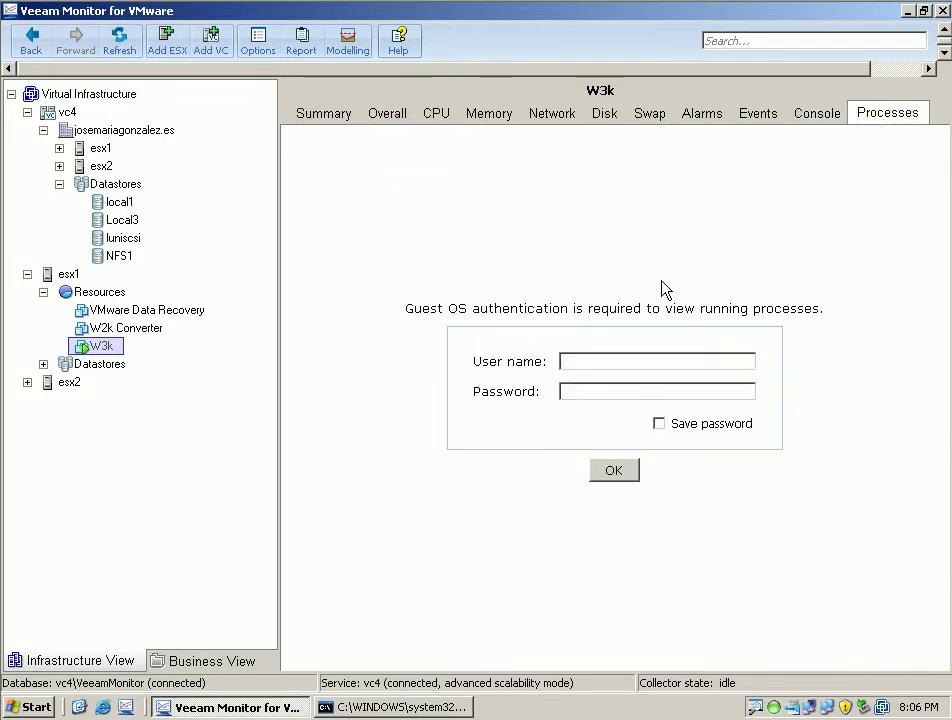
left_click(600, 360)
left_click(595, 391)
key("shift+Tab")
- Start an HTML performance report for W3k with the default caption and author, and set its period to Past hour
left_click(303, 50)
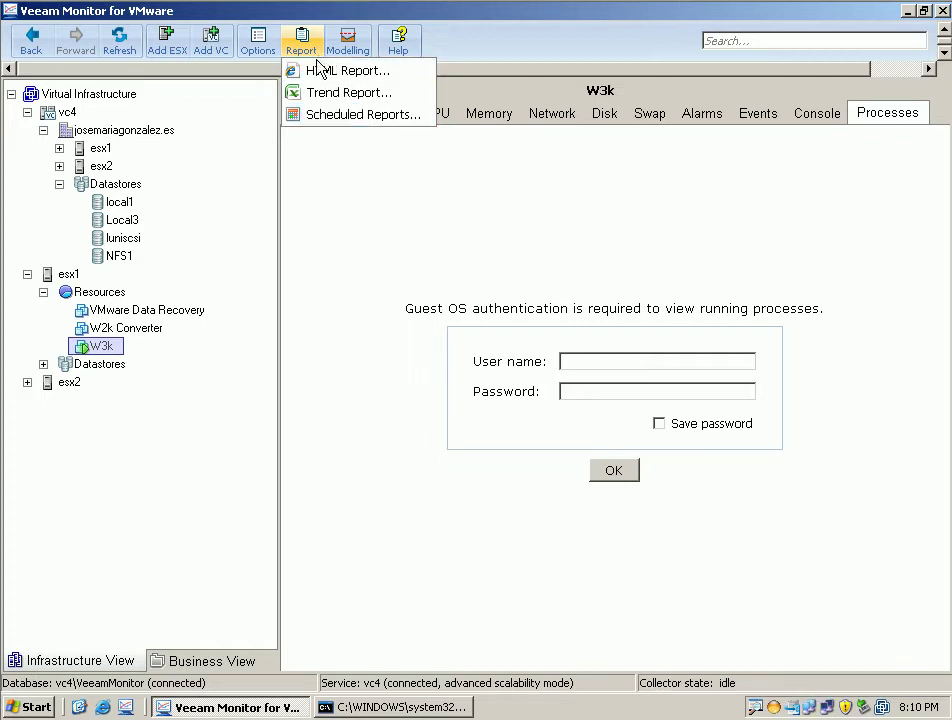
left_click(318, 73)
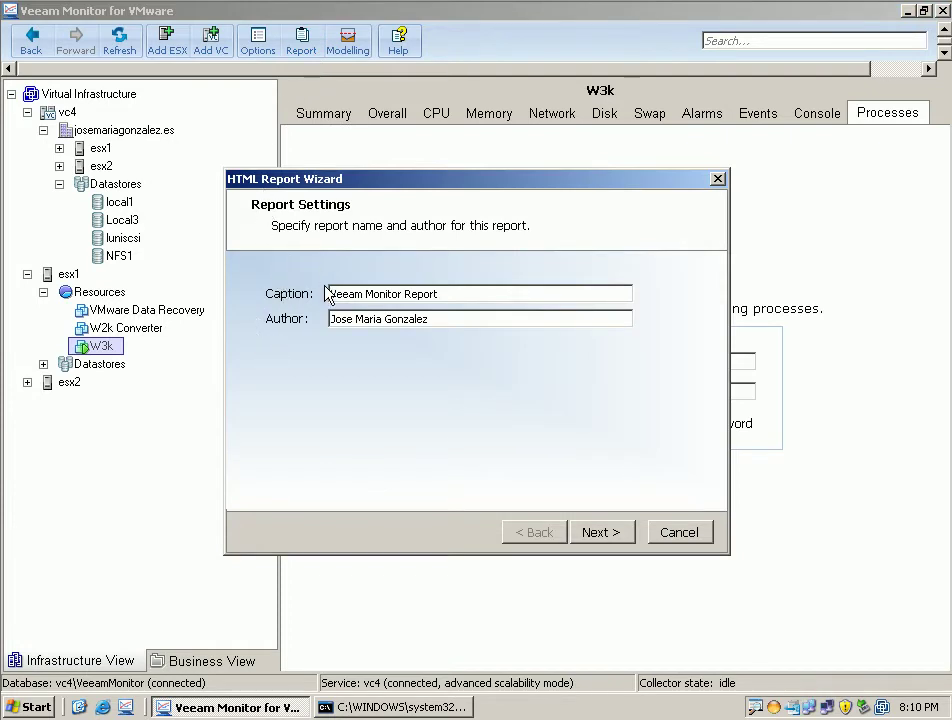
left_click(622, 536)
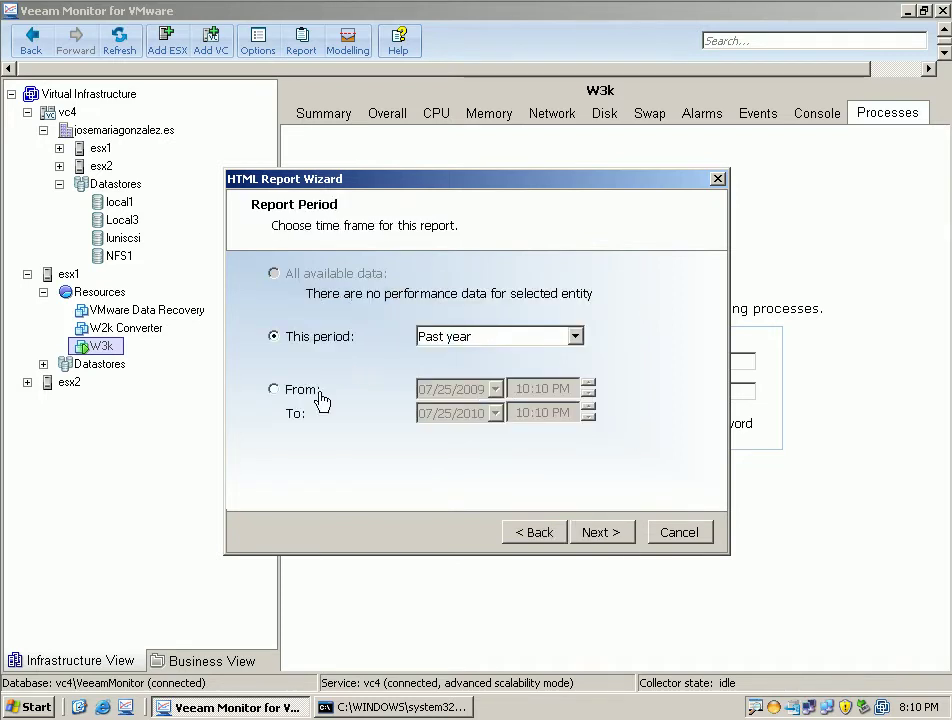
left_click(575, 336)
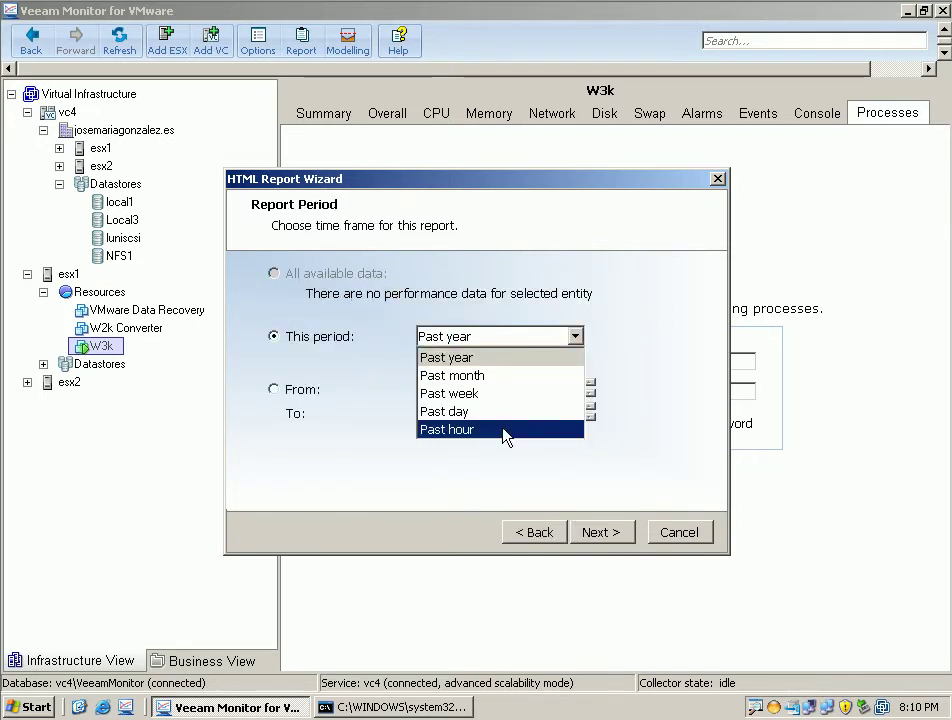
left_click(504, 431)
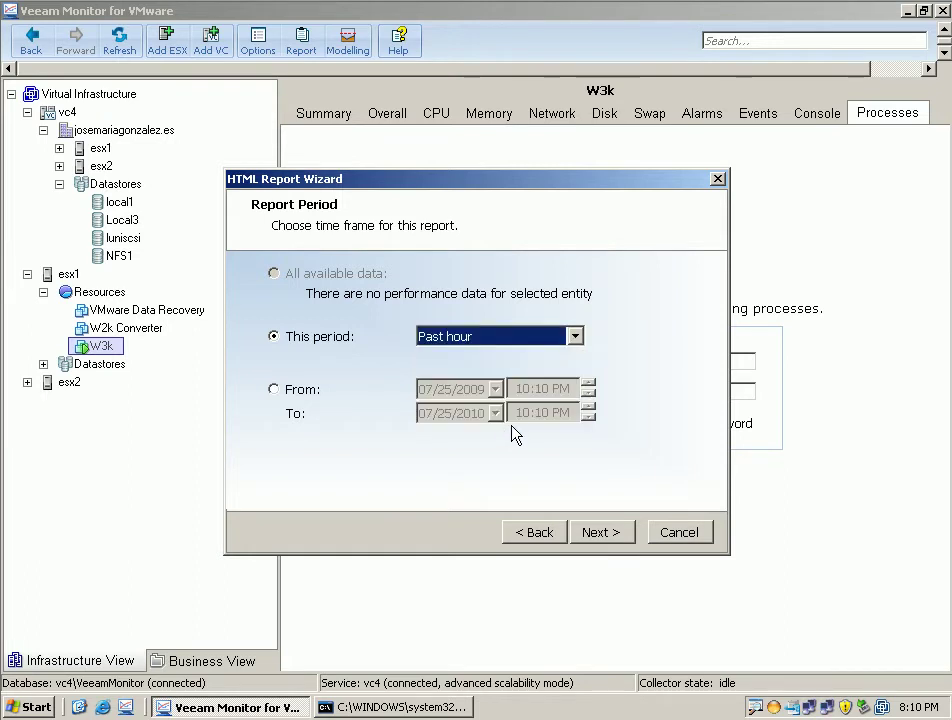
left_click(608, 536)
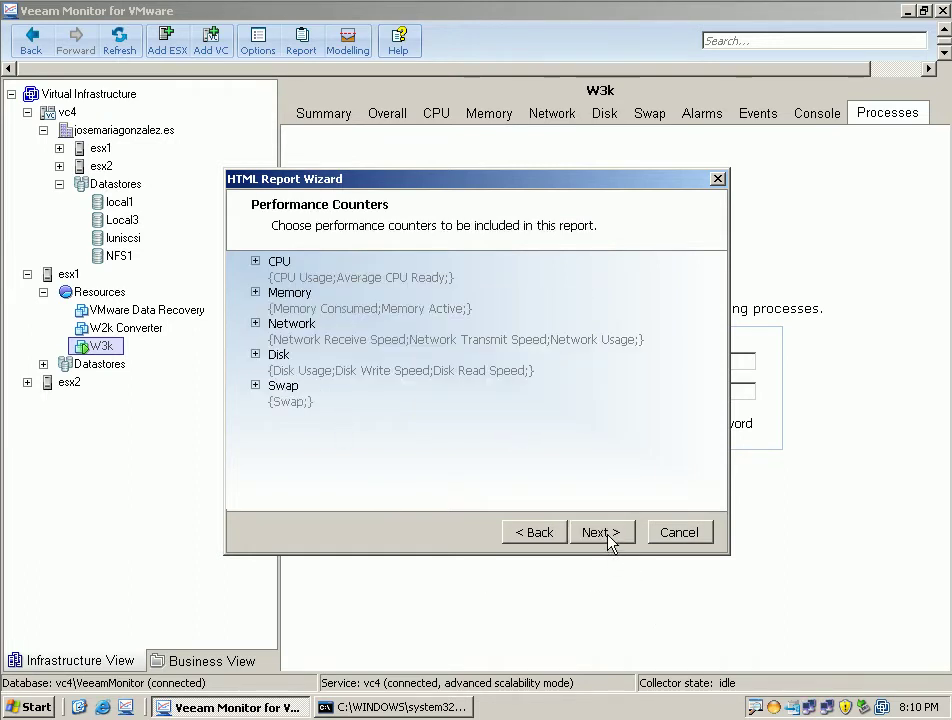
- Add the CPU Wait and Memory Overhead performance counters to the report
left_click(255, 262)
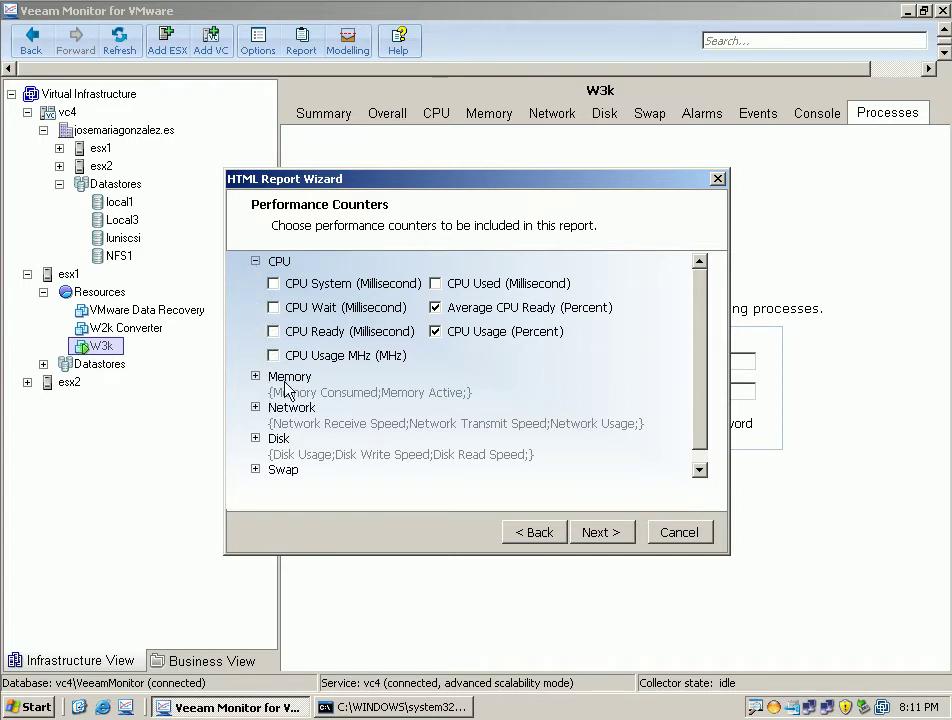
left_click(273, 307)
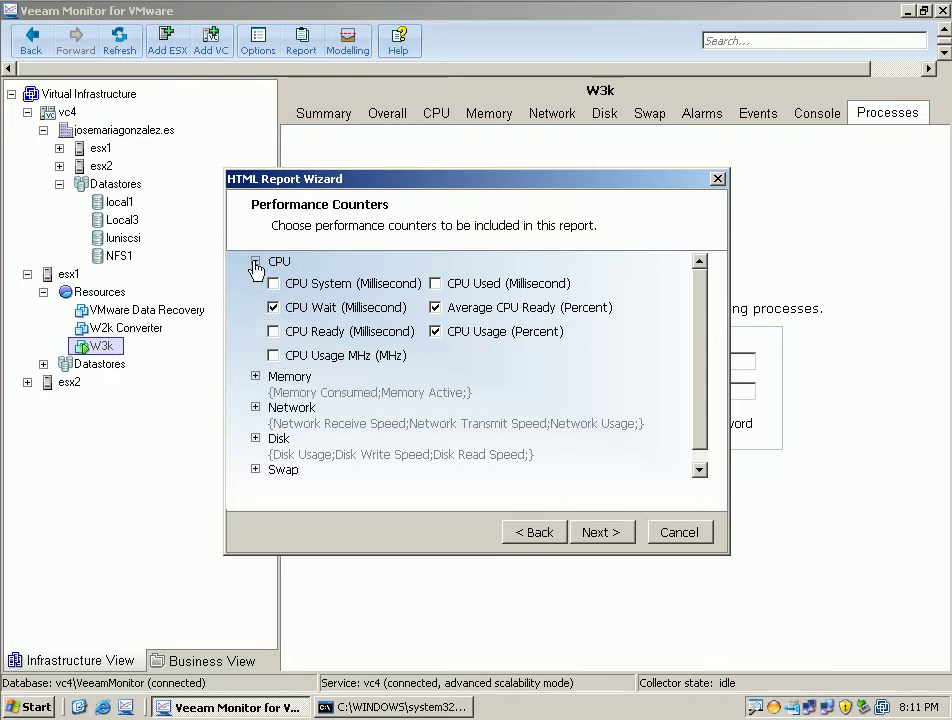
left_click(256, 263)
left_click(255, 292)
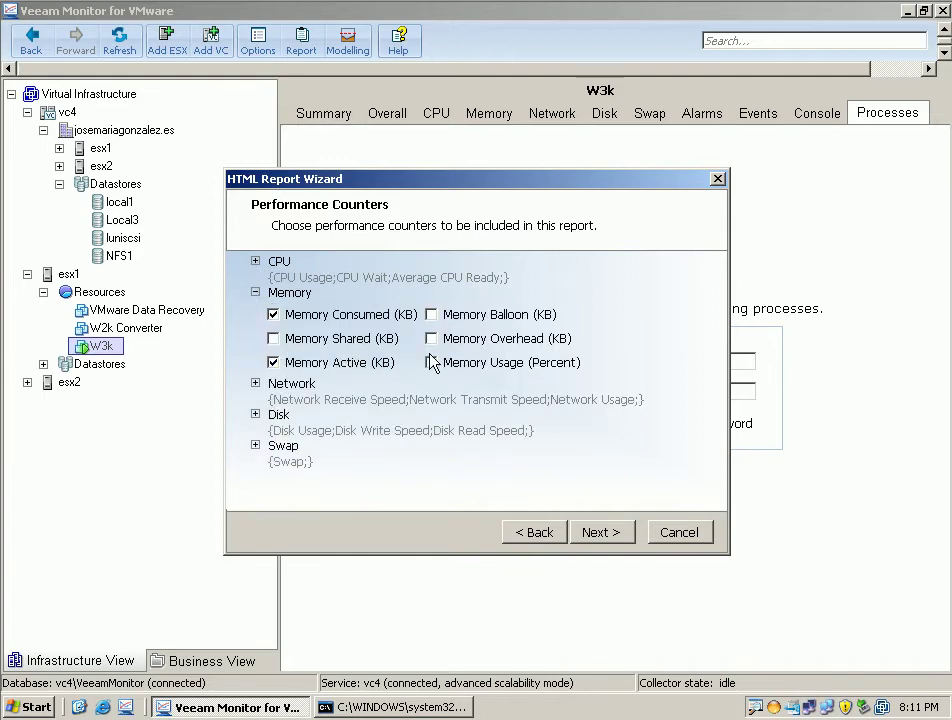
left_click(431, 338)
left_click(255, 292)
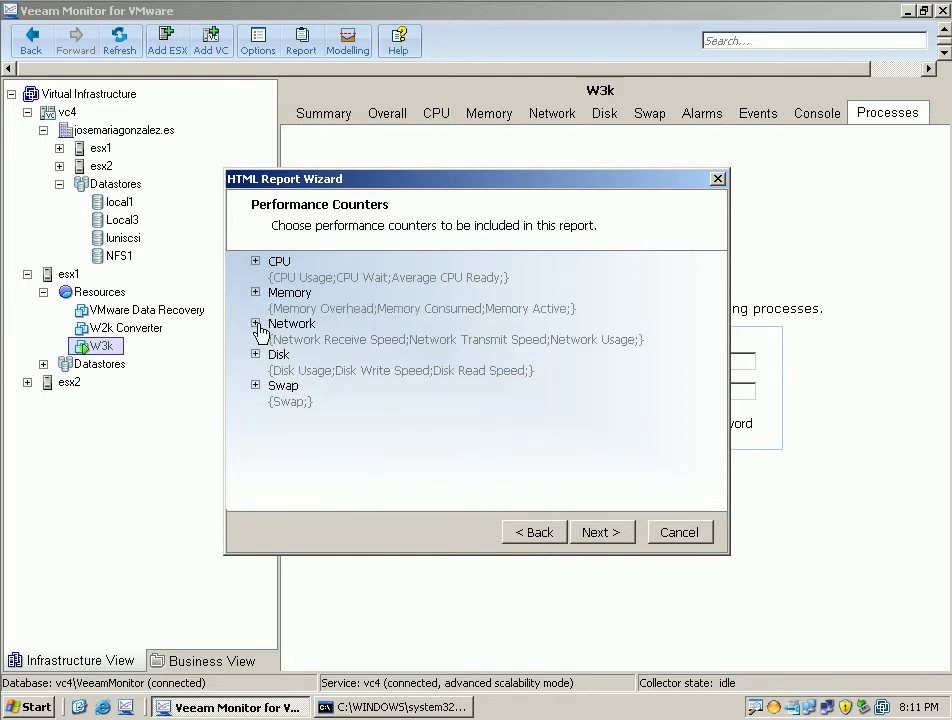
- Review the Network, Disk and Swap counter groups and accept the report's counter selection
left_click(255, 323)
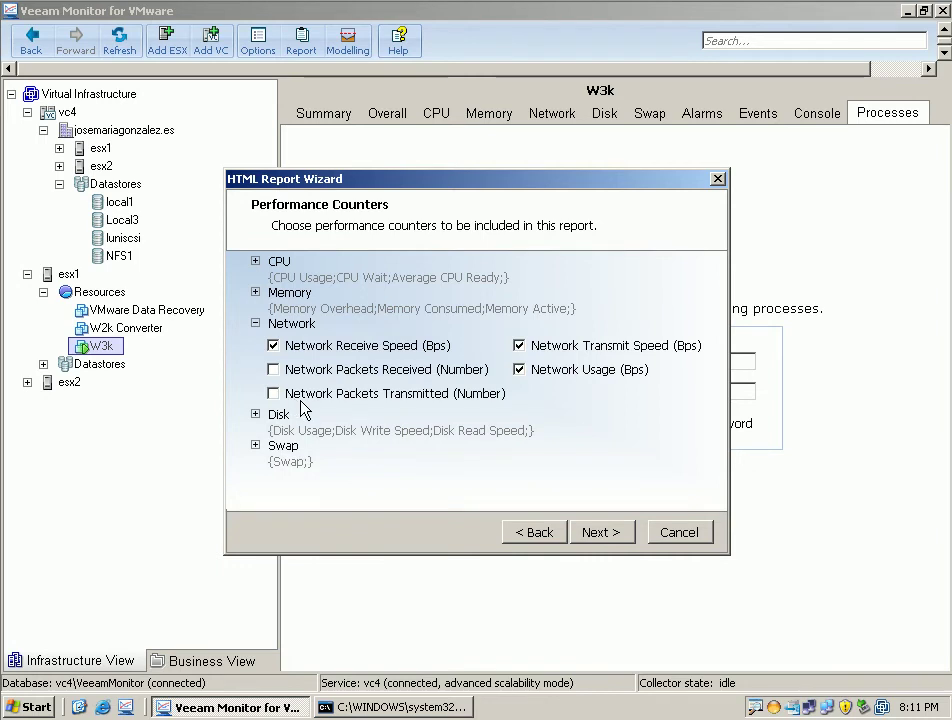
left_click(255, 323)
left_click(255, 354)
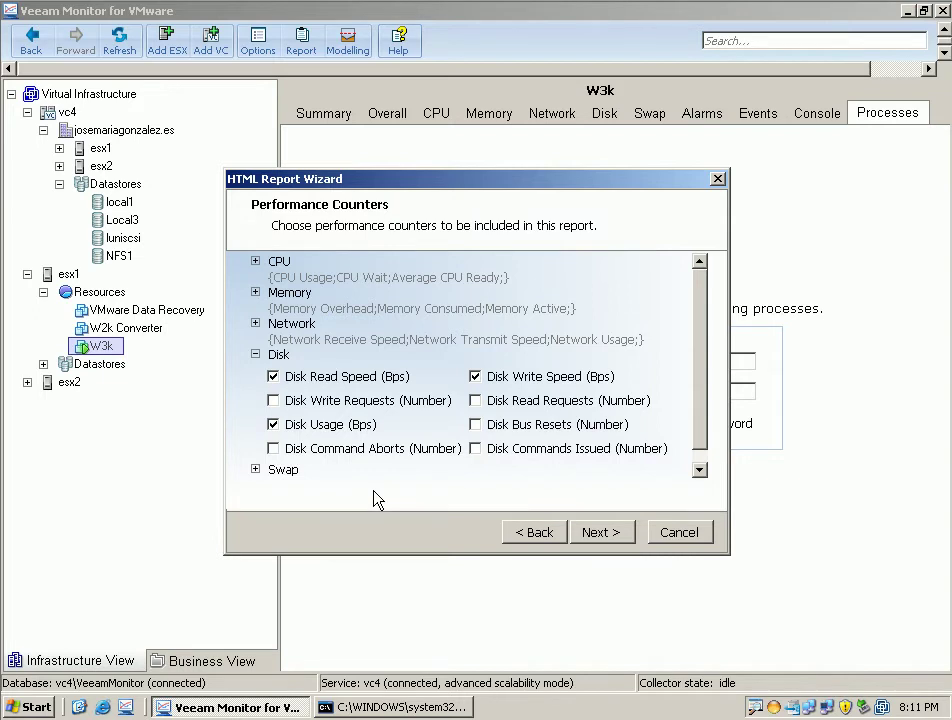
left_click(255, 354)
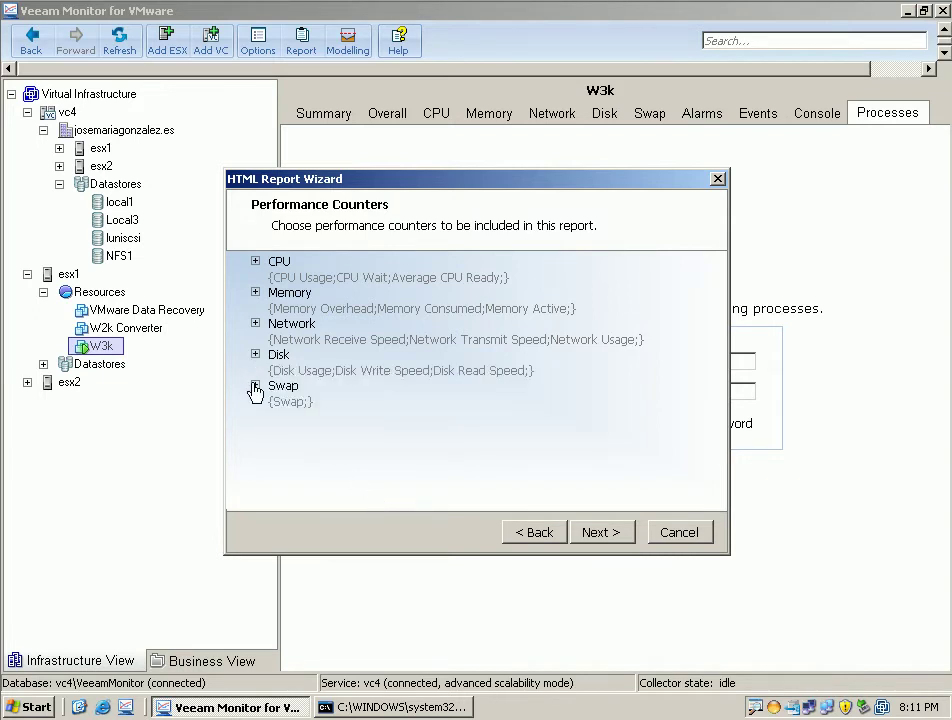
left_click(255, 386)
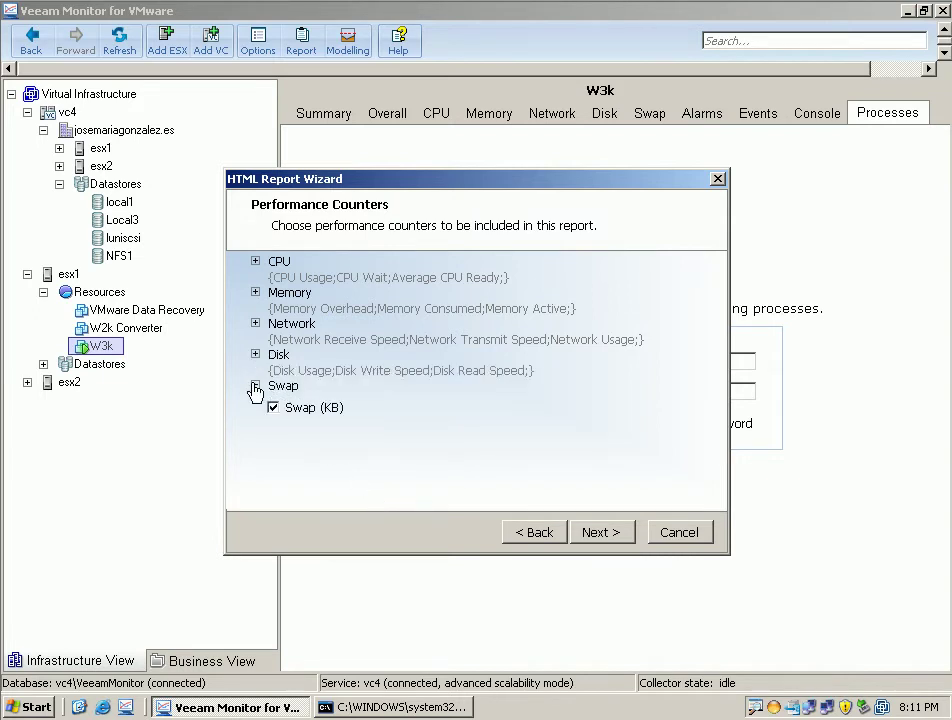
left_click(600, 532)
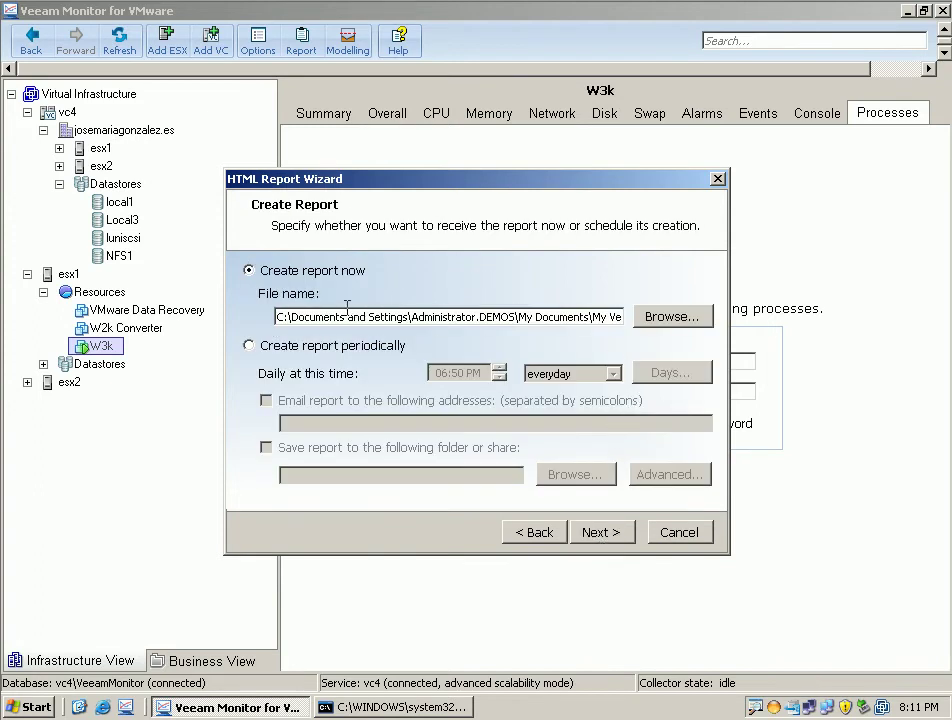
- Generate the report immediately instead of periodically, replacing the existing MonitorPerformanceReport.html
left_click(249, 345)
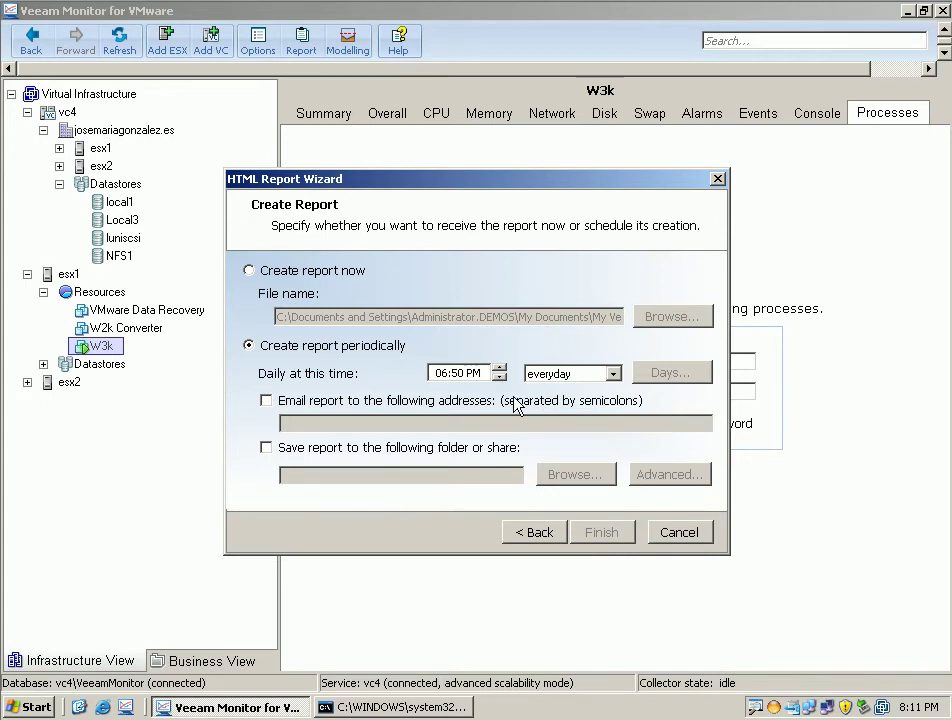
left_click(266, 277)
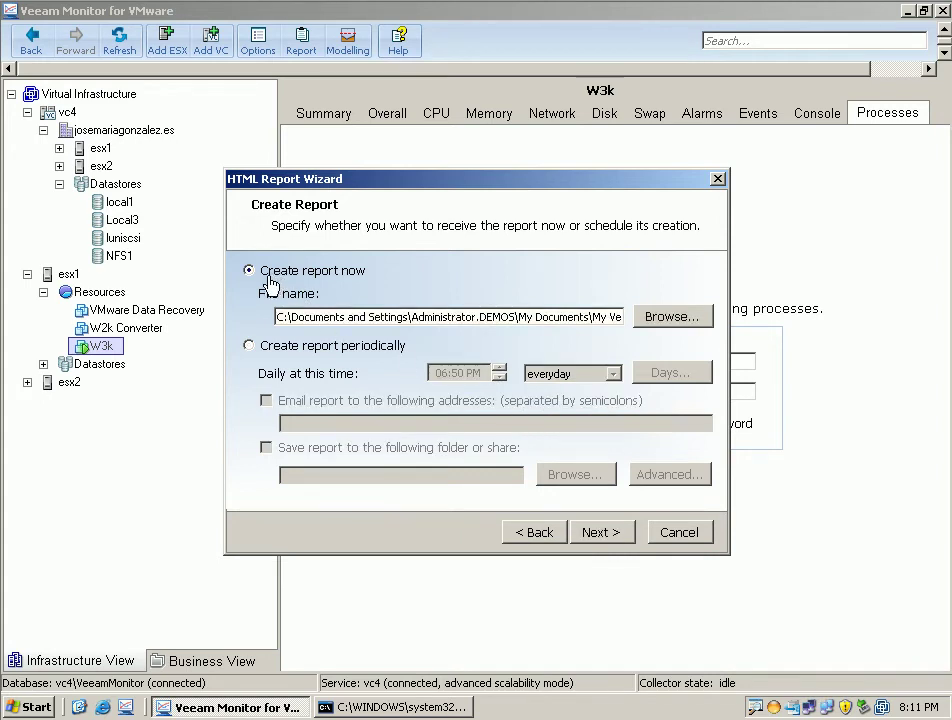
left_click(596, 532)
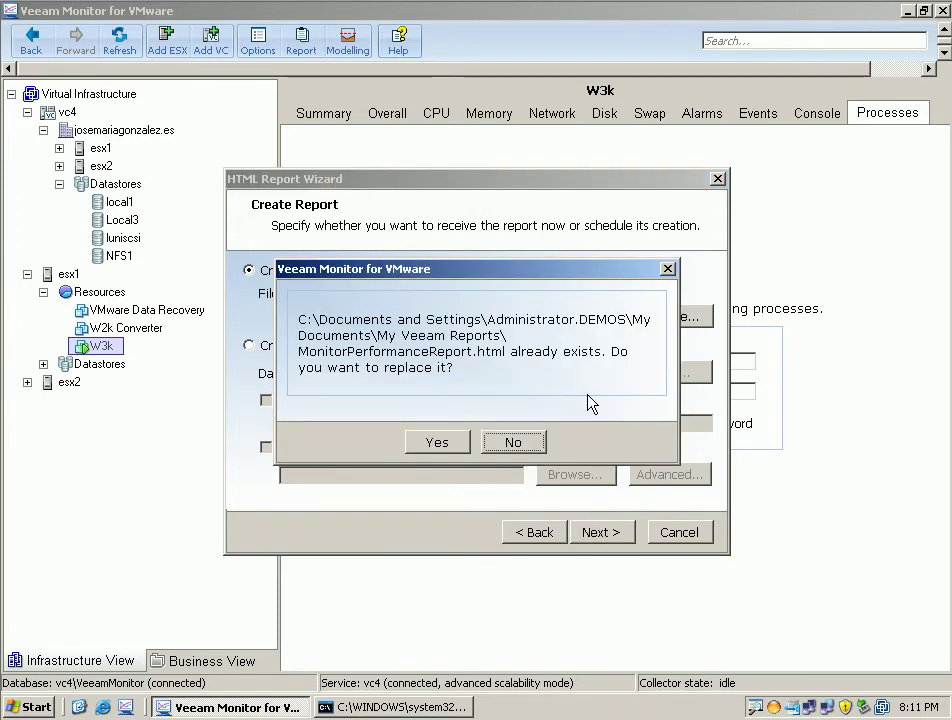
left_click(449, 445)
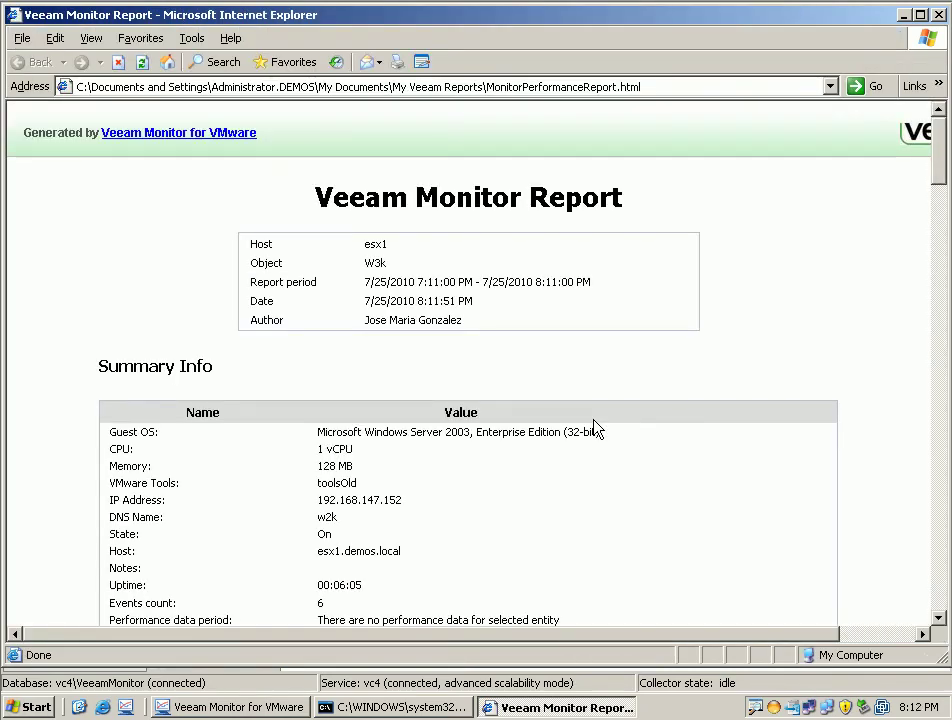
- Look through the generated W3k report and close it, then bring up the Business View settings
mouse_move(938, 150)
left_mouse_down()
mouse_move(916, 592)
mouse_move(928, 140)
left_mouse_up()
left_click(940, 14)
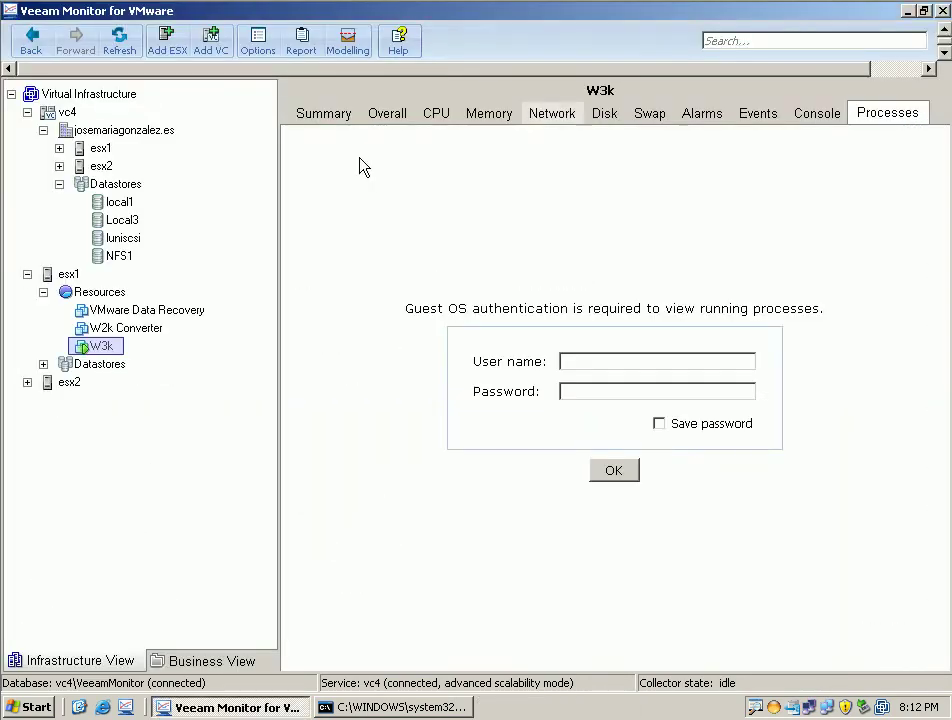
left_click(201, 664)
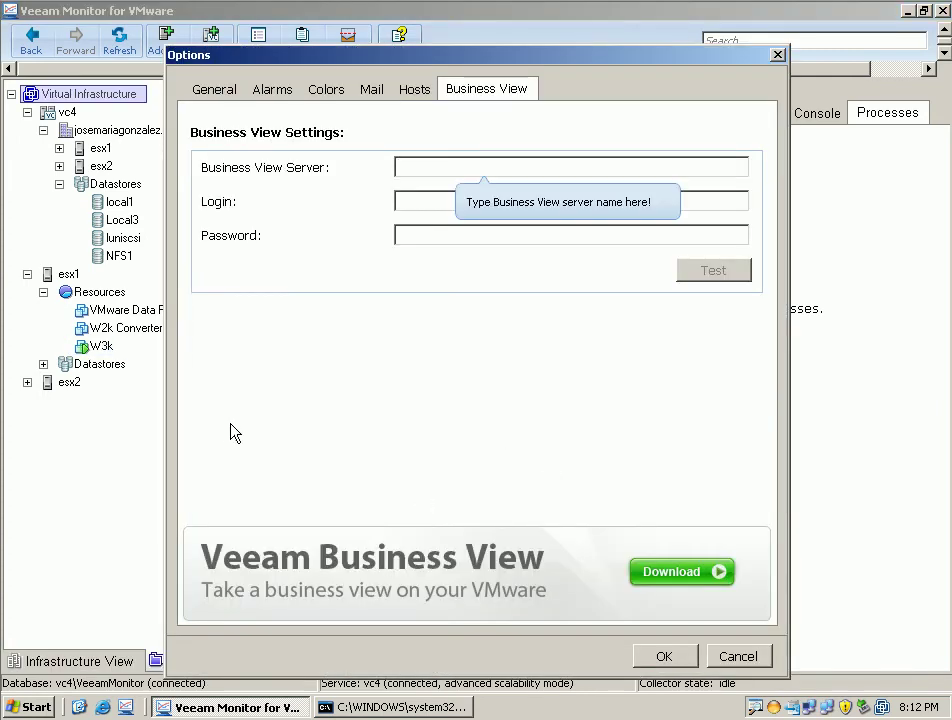